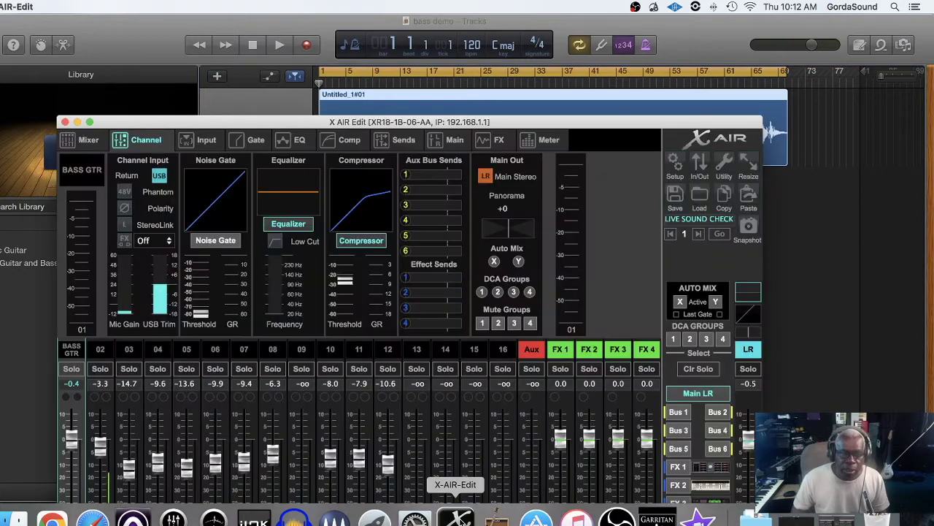
Step: Reposition the mixer window, glance over the effects slots, and open the BASS GTR channel's compressor settings
left_click_drag(494, 122, 510, 37)
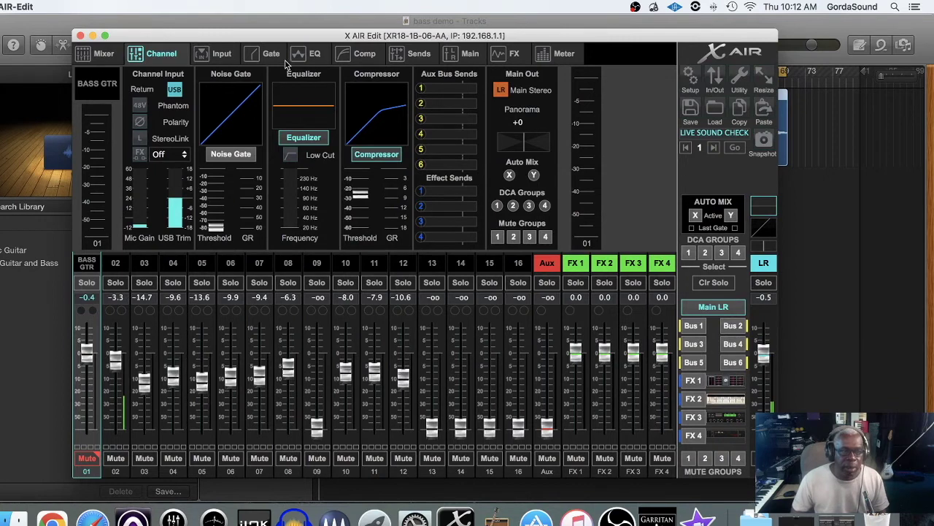
left_click(508, 55)
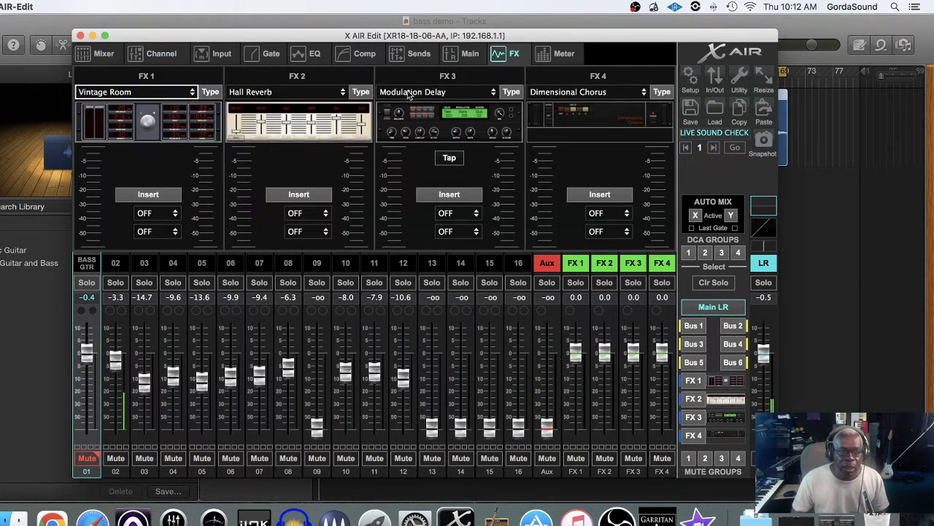
left_click(151, 56)
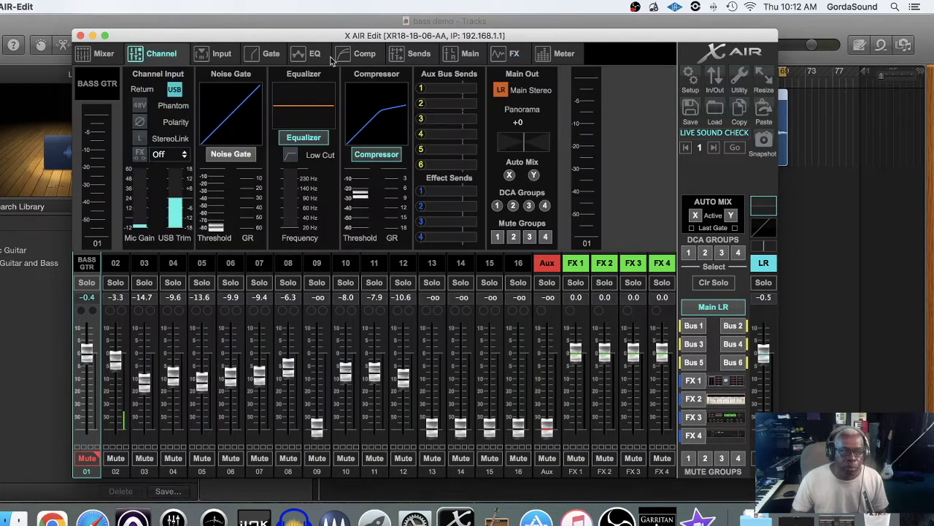
left_click(365, 55)
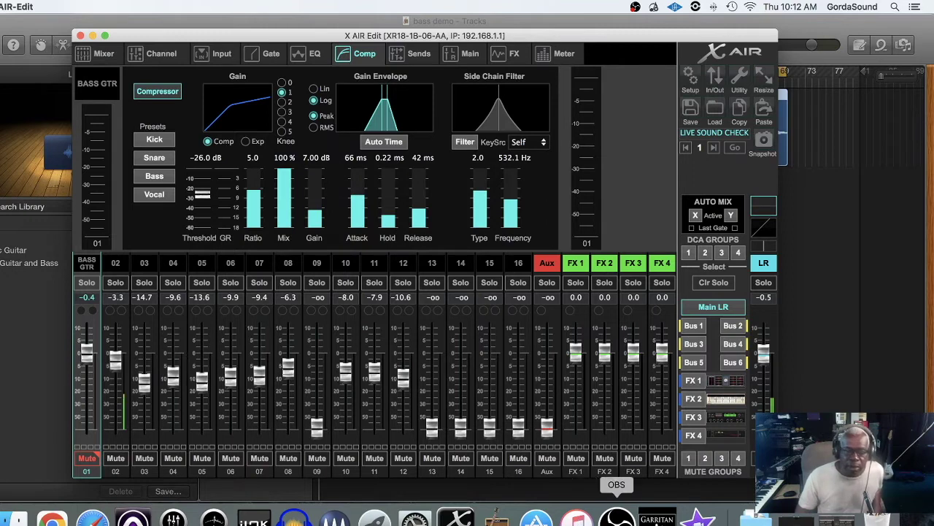
Step: Switch to GarageBand and return the bass demo project to its beginning
left_click(496, 517)
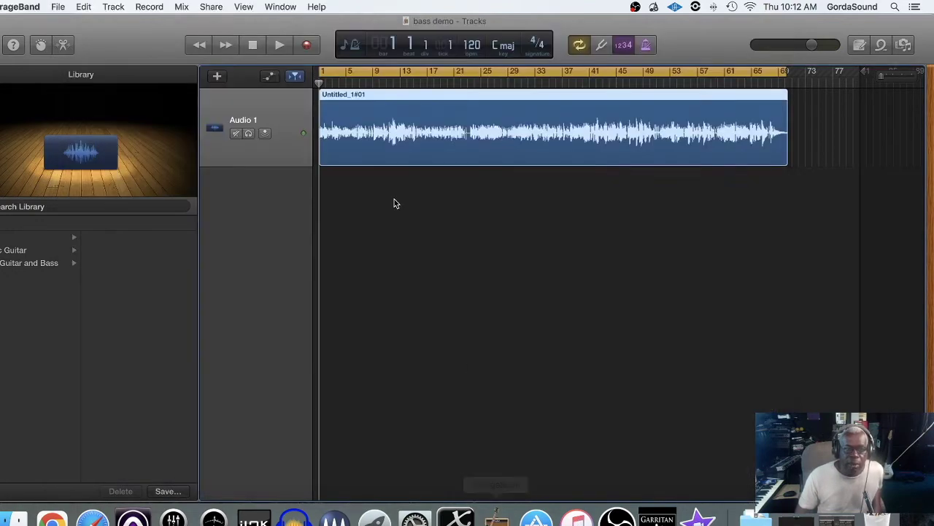
left_click(201, 46)
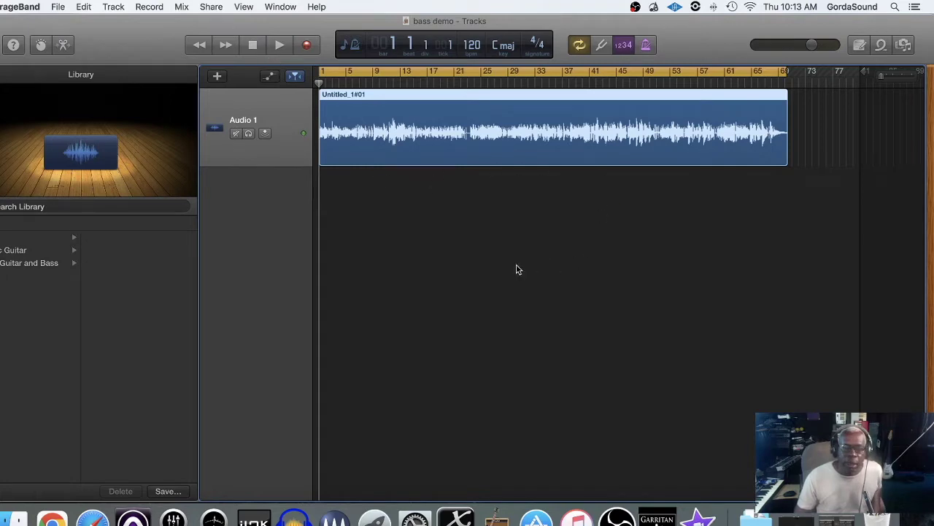
Step: Switch to X AIR Edit and load the Bass compressor preset on the BASS GTR channel
left_click(458, 518)
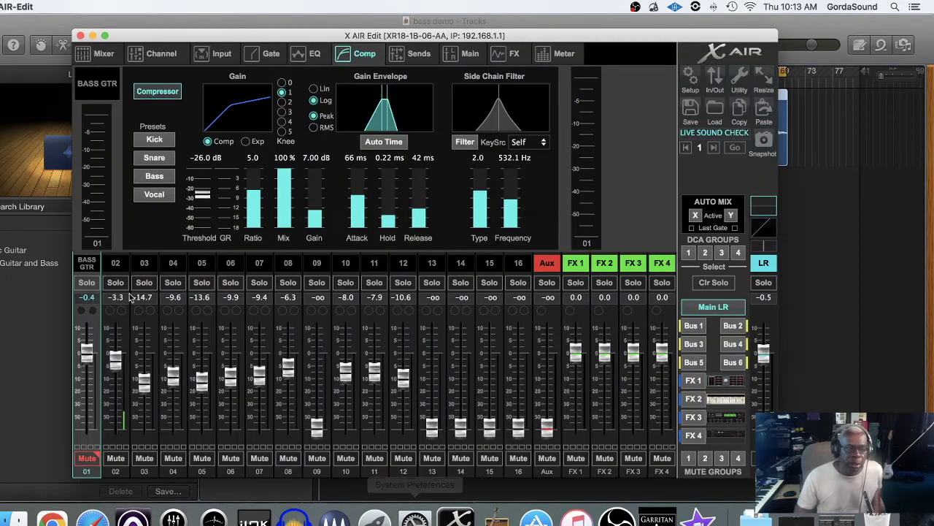
left_click(155, 95)
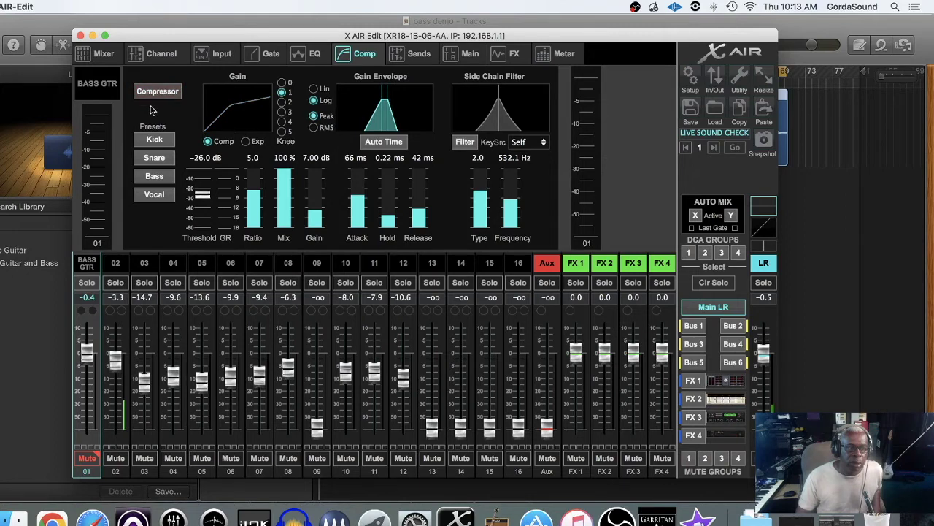
left_click(155, 177)
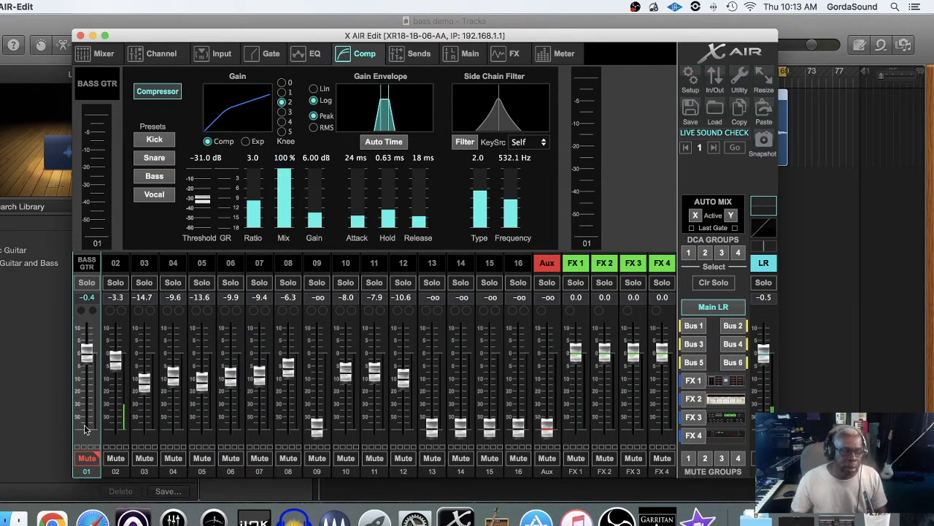
Step: Unmute the BASS GTR channel and start playing the bass demo in GarageBand
left_click(87, 457)
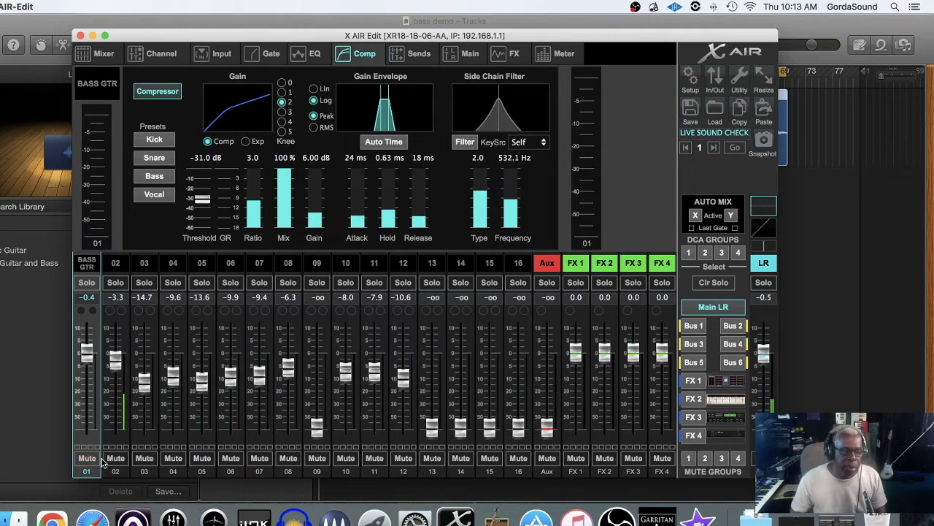
left_click(499, 518)
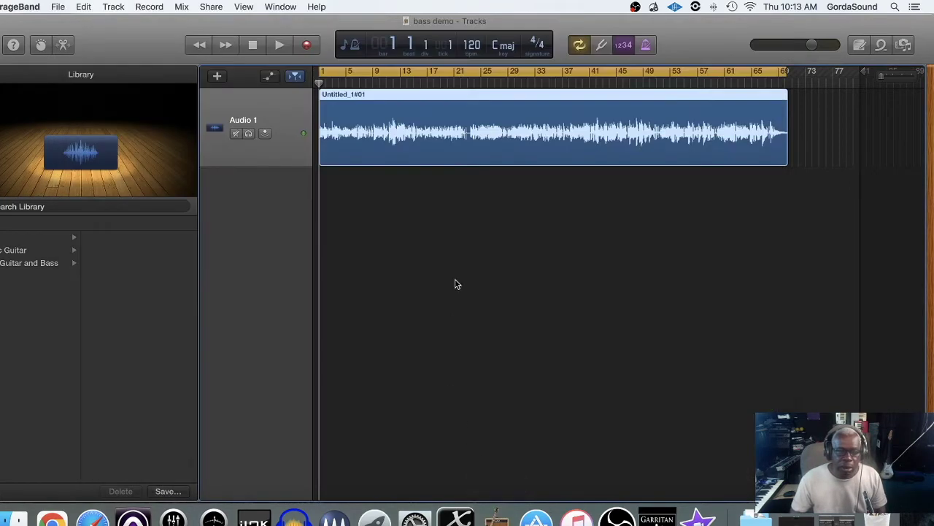
left_click(281, 47)
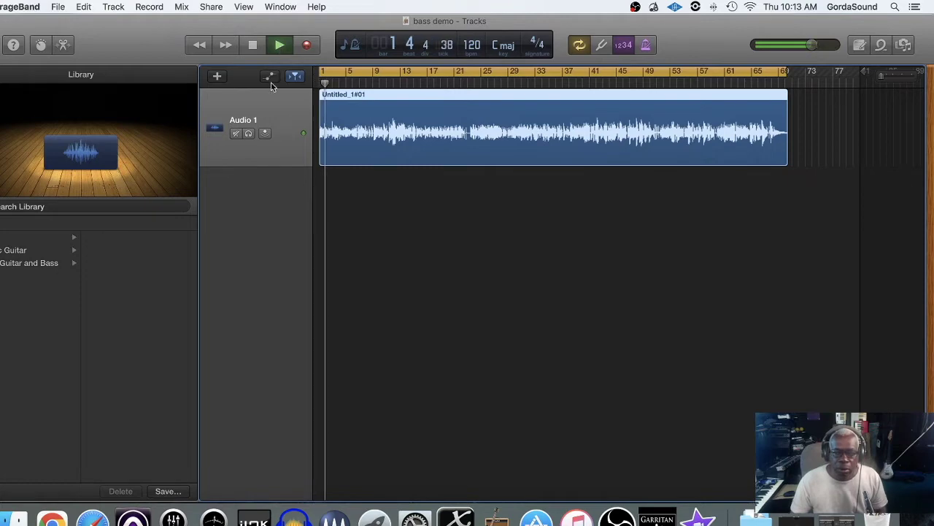
Step: Switch to X AIR Edit, mute the BASS GTR channel, and examine the compressor's ratio, mix, gain, attack and hold settings
left_click(458, 518)
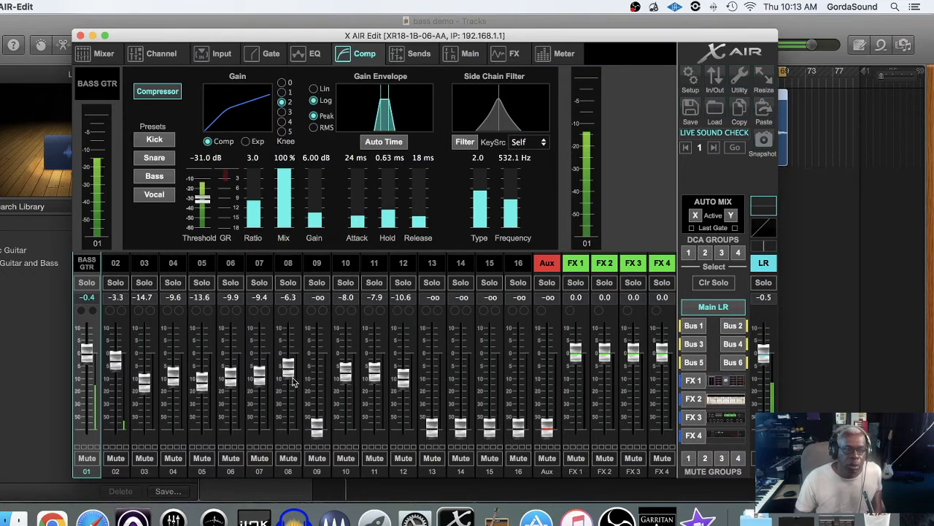
left_click(87, 458)
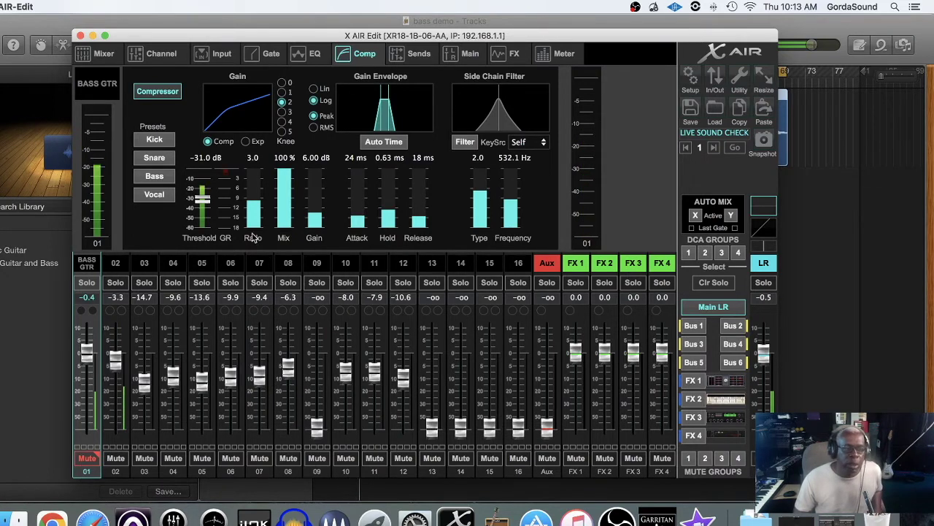
mouse_move(248, 199)
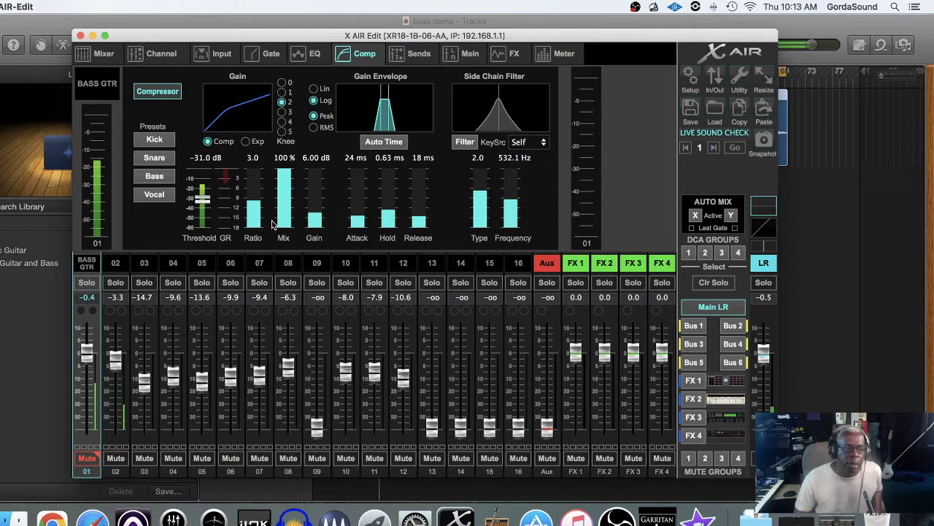
mouse_move(281, 219)
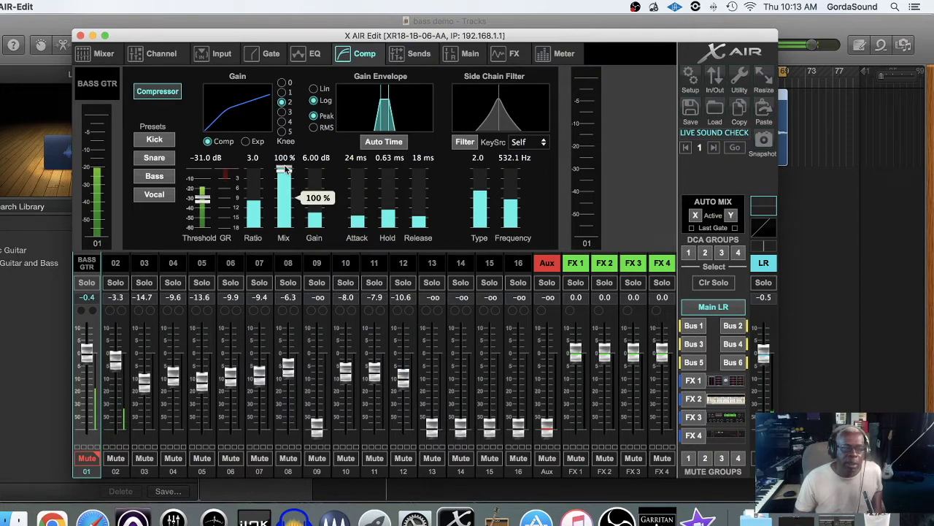
mouse_move(313, 212)
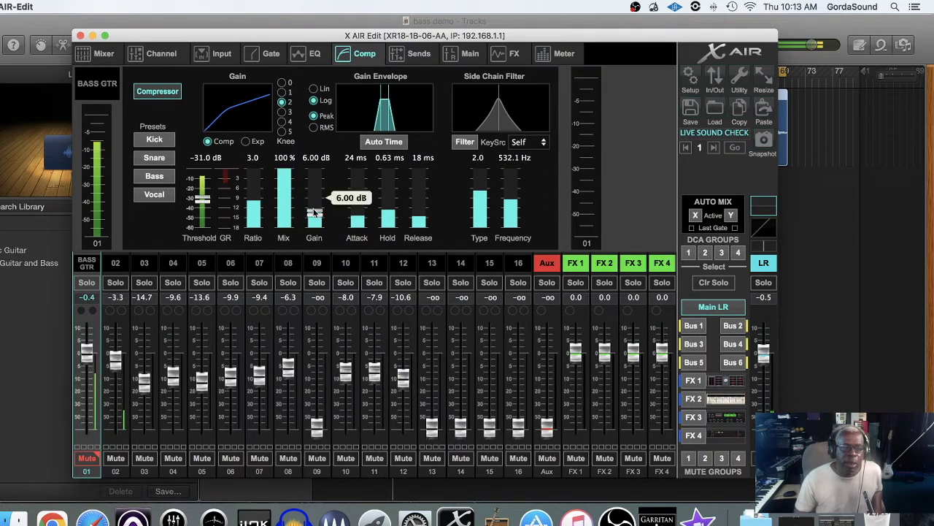
mouse_move(358, 223)
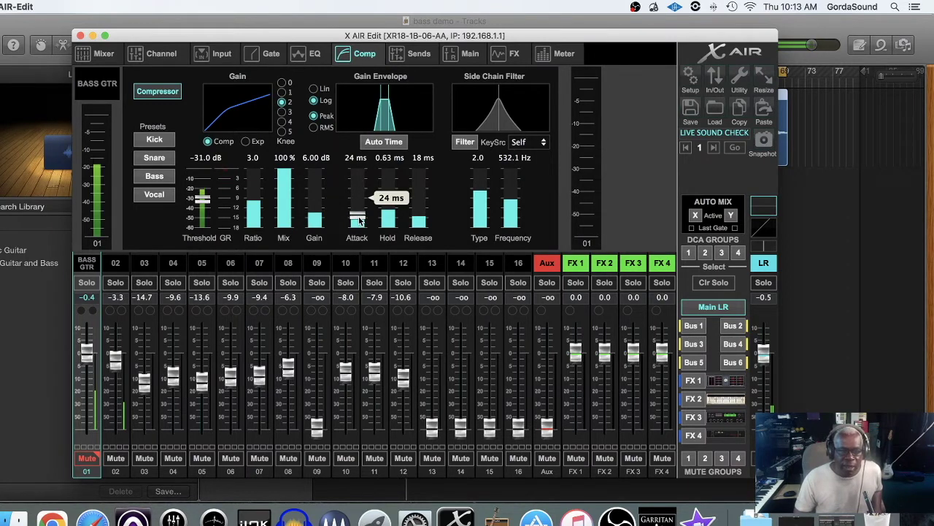
mouse_move(387, 216)
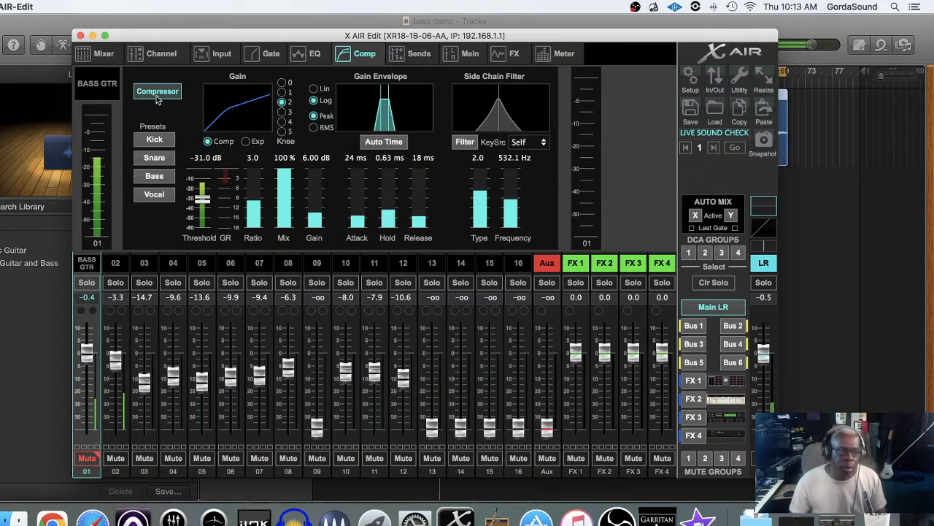
Step: Unmute BASS GTR, compare its sound with the compressor repeatedly bypassed and engaged, and mute the channel again
left_click(88, 458)
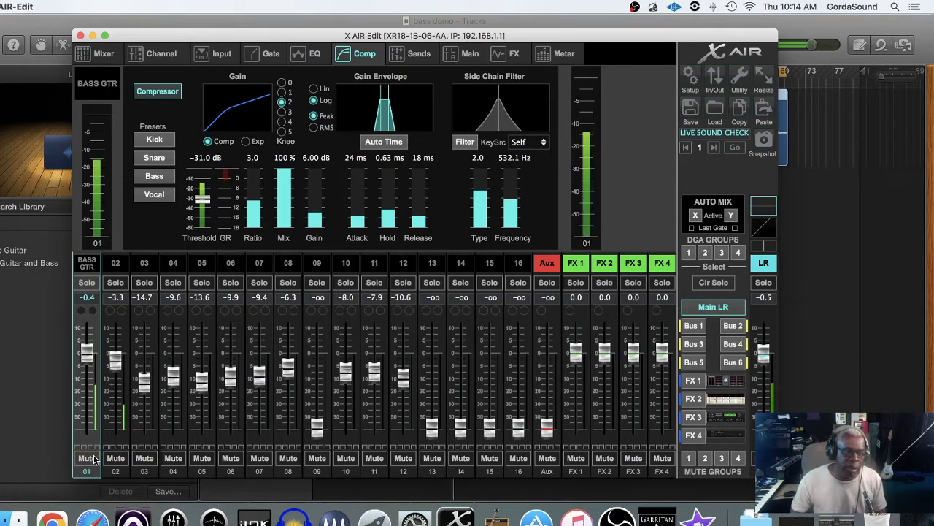
left_click(151, 95)
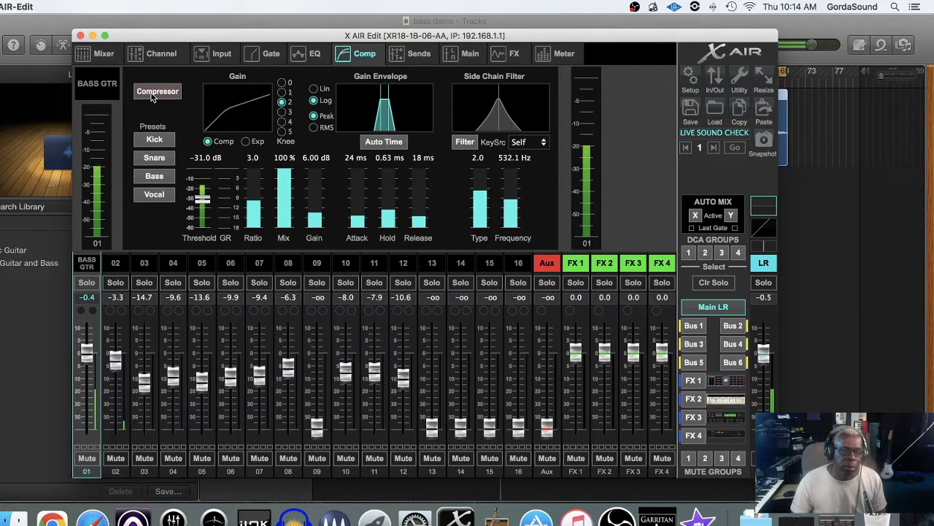
left_click(153, 94)
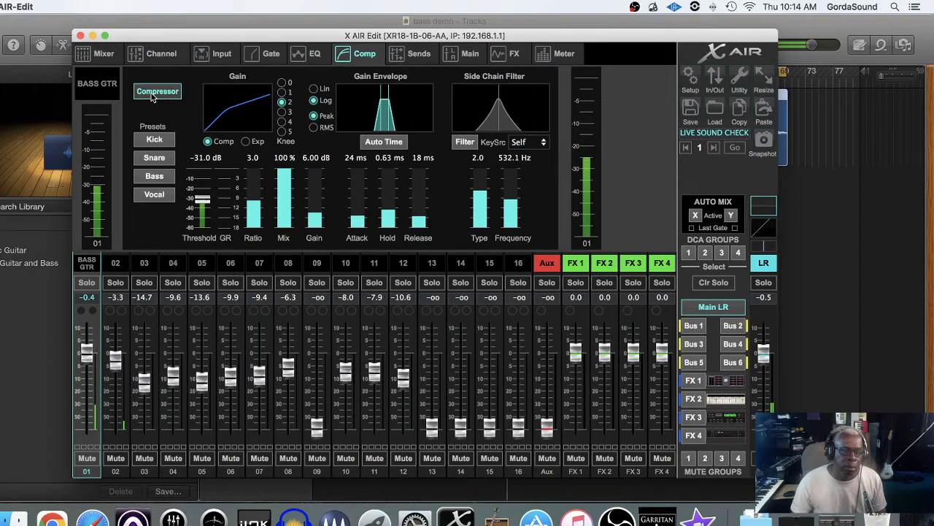
left_click(153, 95)
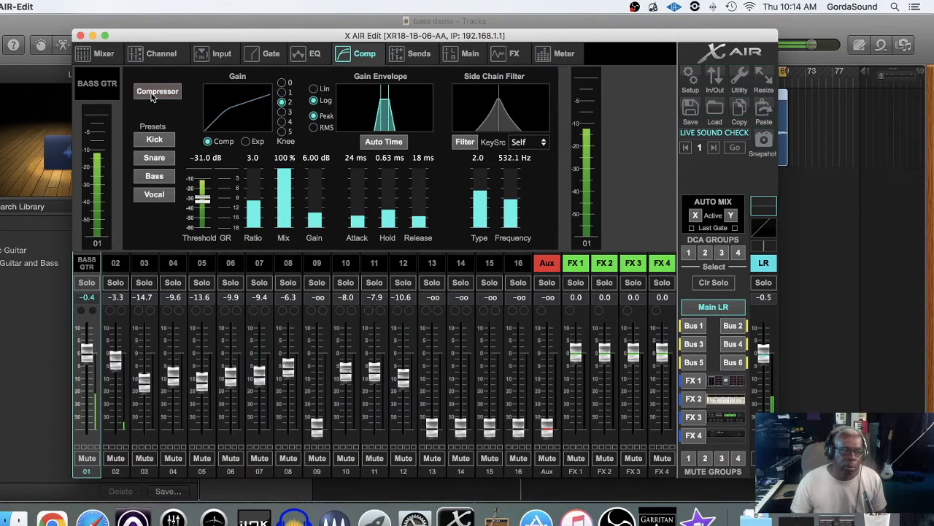
left_click(152, 95)
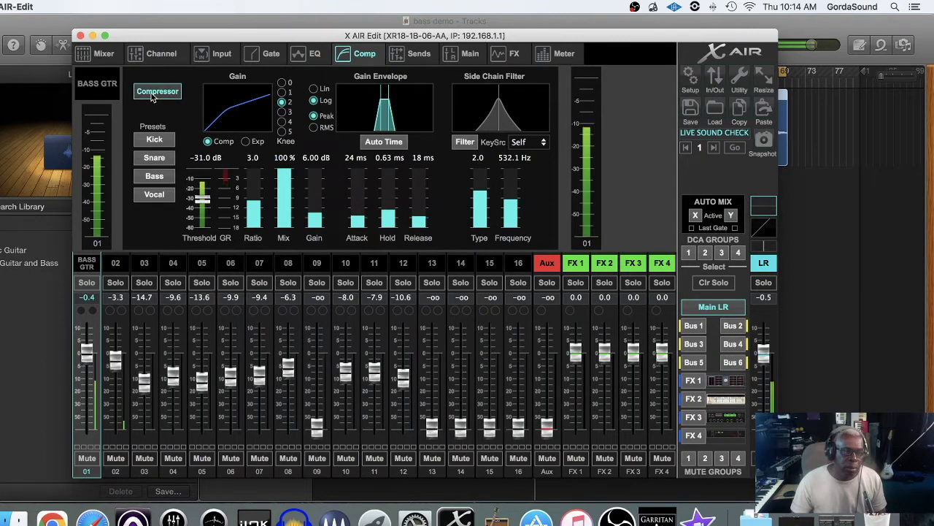
left_click(153, 95)
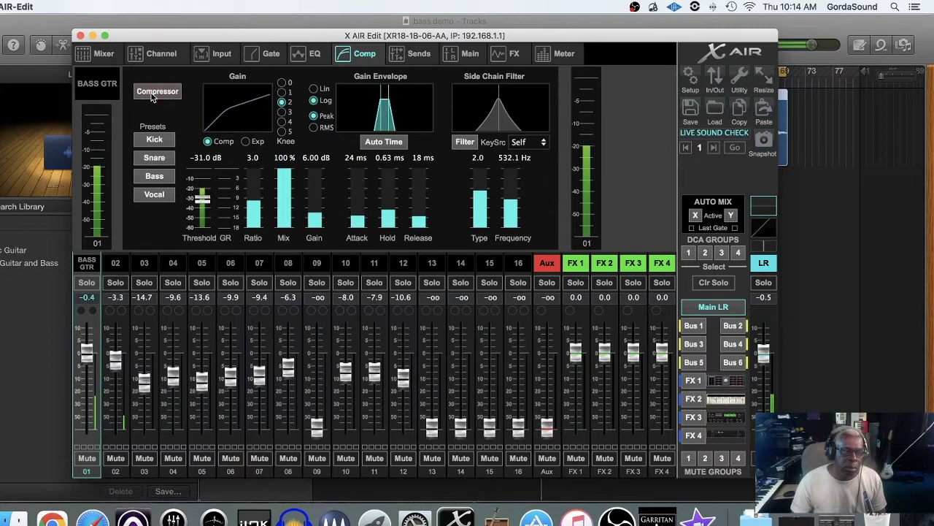
left_click(86, 458)
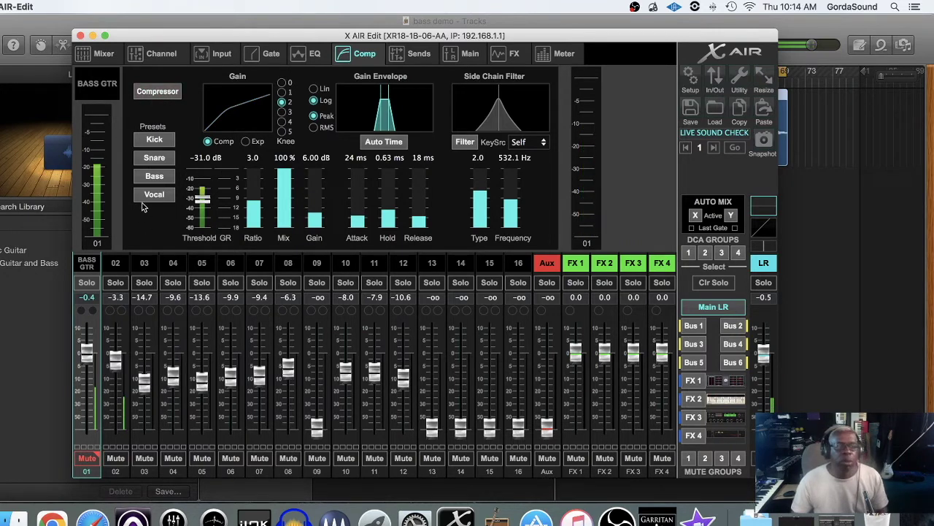
Step: Reload the Bass compressor preset and set the threshold to 0.0 dB, the ratio to 4.0 and the knee to 1
left_click(154, 176)
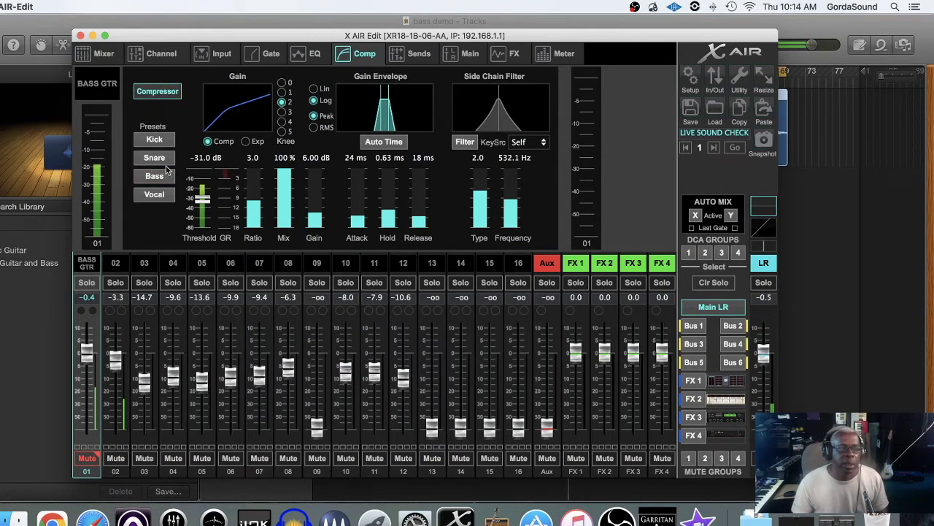
left_click_drag(204, 206, 204, 143)
left_click_drag(204, 178, 209, 158)
mouse_move(252, 204)
left_mouse_down()
mouse_move(255, 227)
mouse_move(254, 193)
left_mouse_up()
left_click(282, 93)
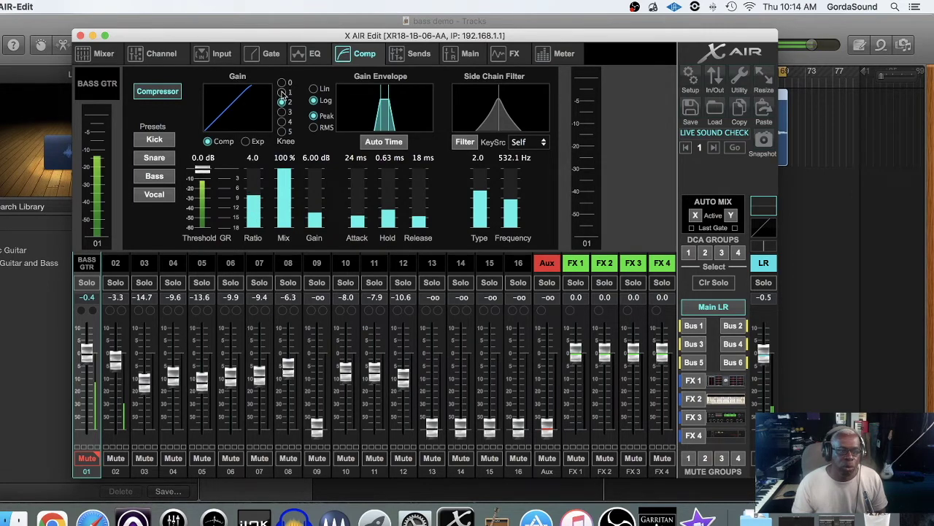
left_click(315, 217)
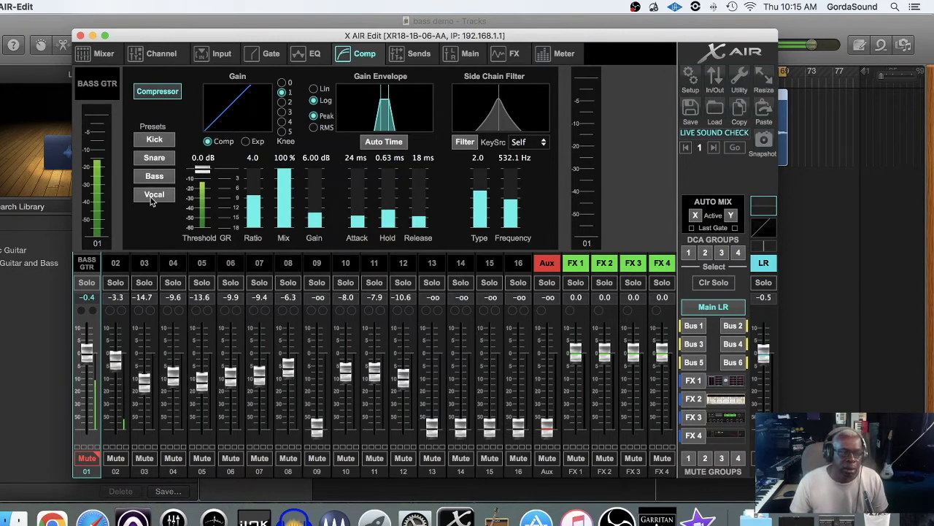
Step: Unmute the BASS GTR channel and gradually lower the compressor threshold to -32.0 dB
left_click(94, 459)
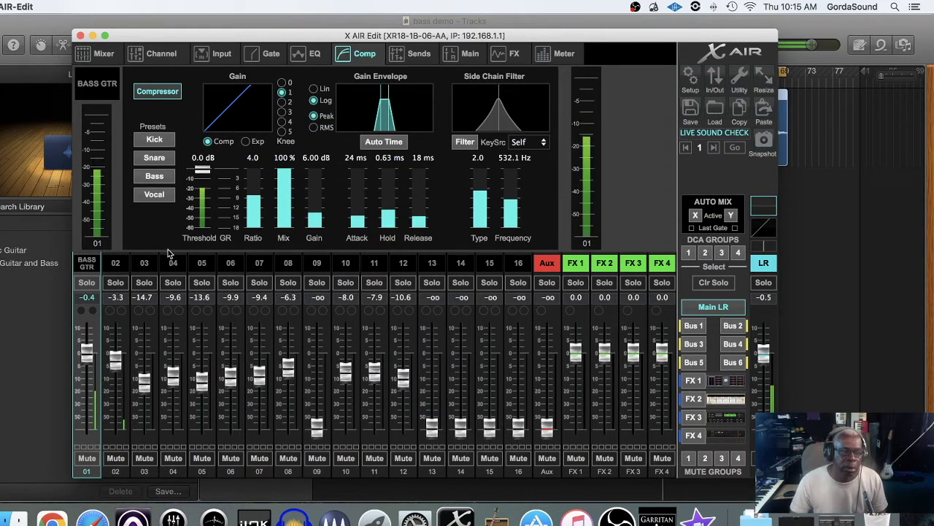
left_click_drag(202, 176, 197, 219)
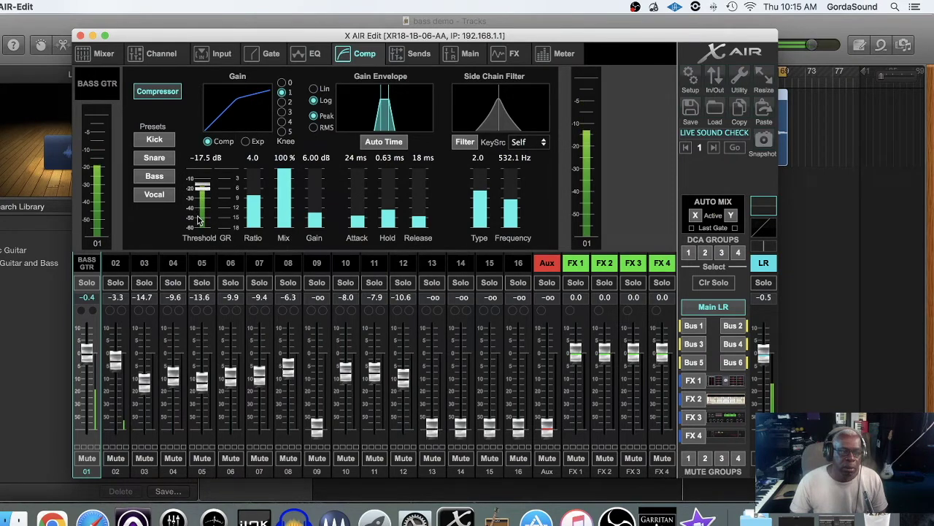
left_click_drag(198, 219, 195, 237)
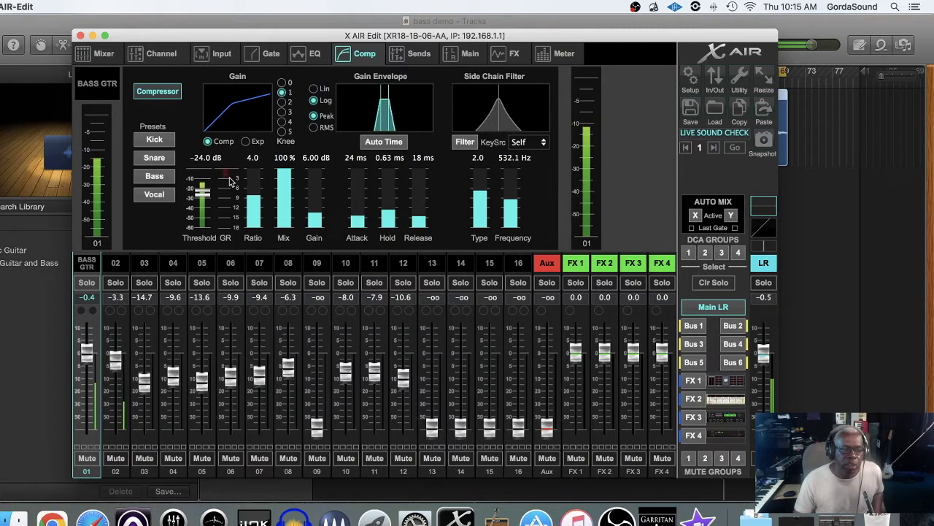
left_click_drag(203, 192, 203, 216)
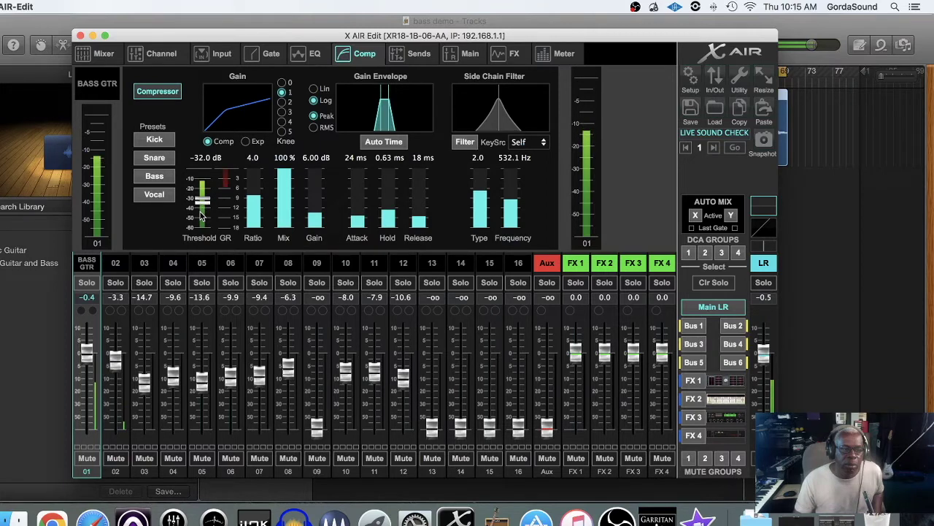
Step: Raise the BASS GTR compressor's attack time to 91 ms
mouse_move(357, 221)
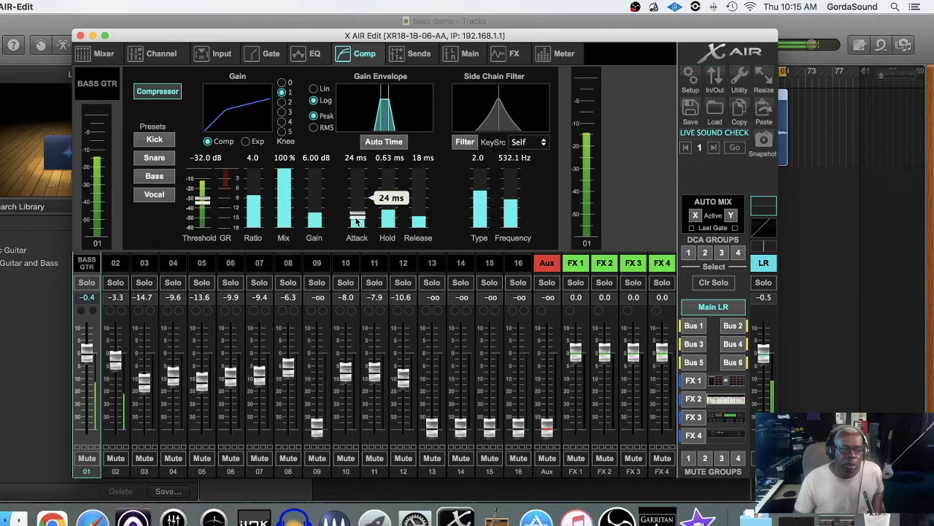
left_click_drag(357, 221, 360, 167)
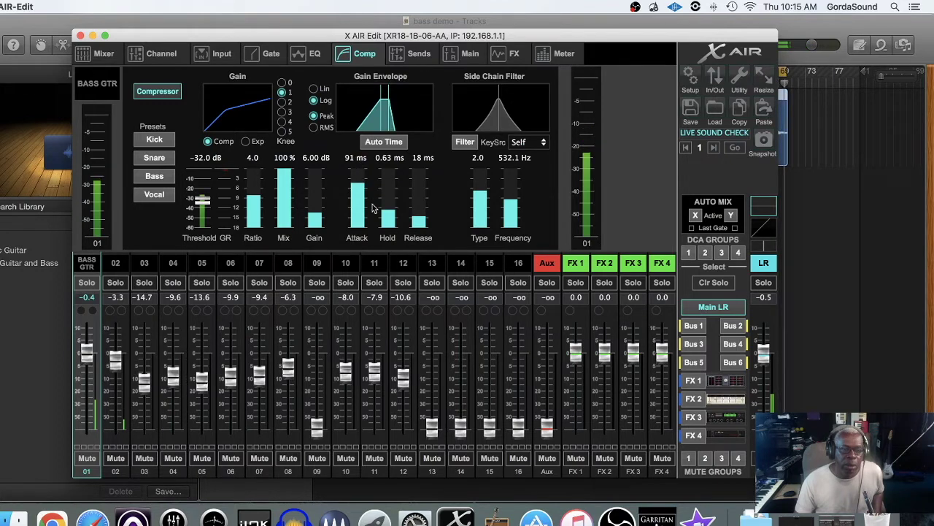
Step: Set the BASS GTR compressor's hold time to 0.18 ms and its release time to 703 ms
left_click_drag(386, 209, 386, 229)
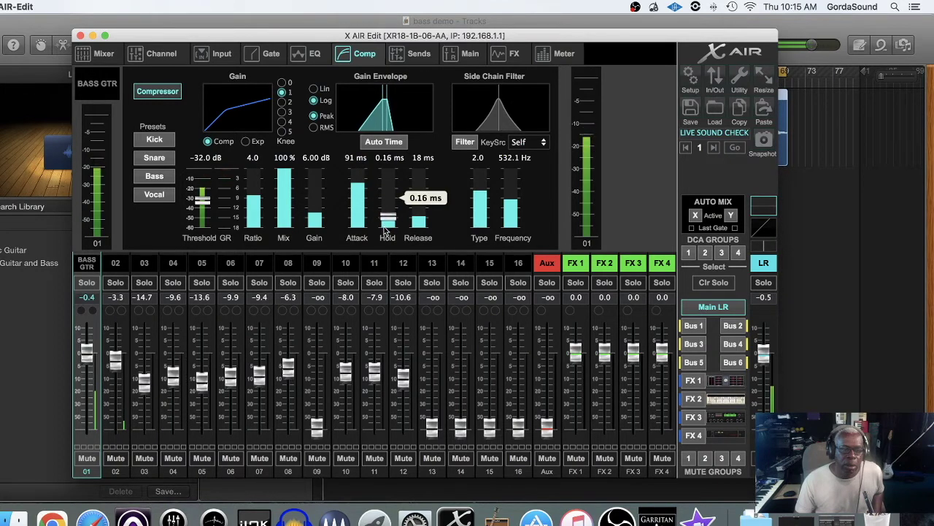
mouse_move(413, 225)
left_click_drag(419, 219, 419, 183)
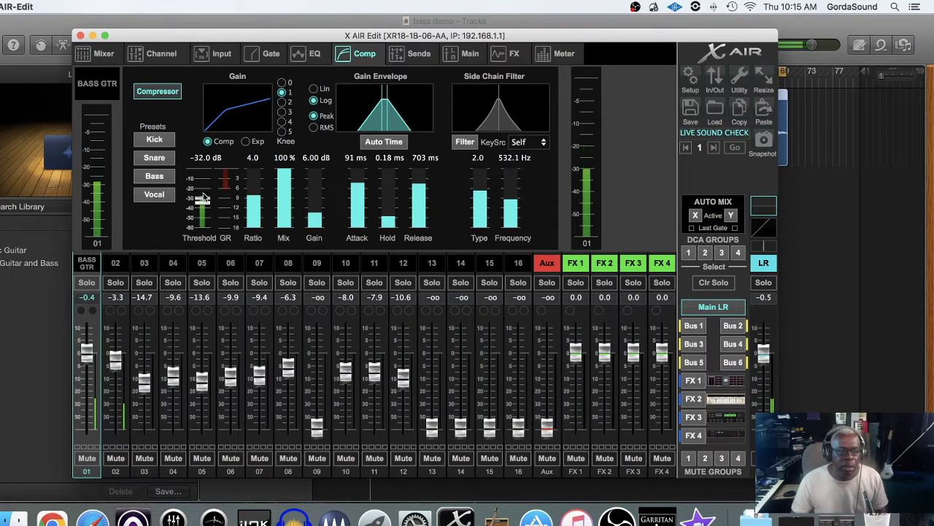
Step: Raise the compressor threshold to -20.0 dB and compare the bass with the compressor bypassed and engaged
left_click_drag(206, 198, 203, 172)
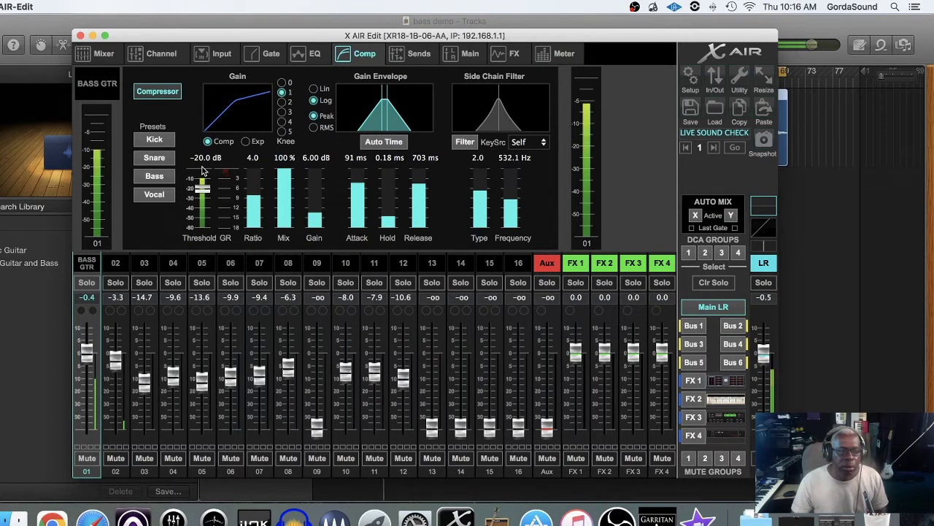
left_click(157, 98)
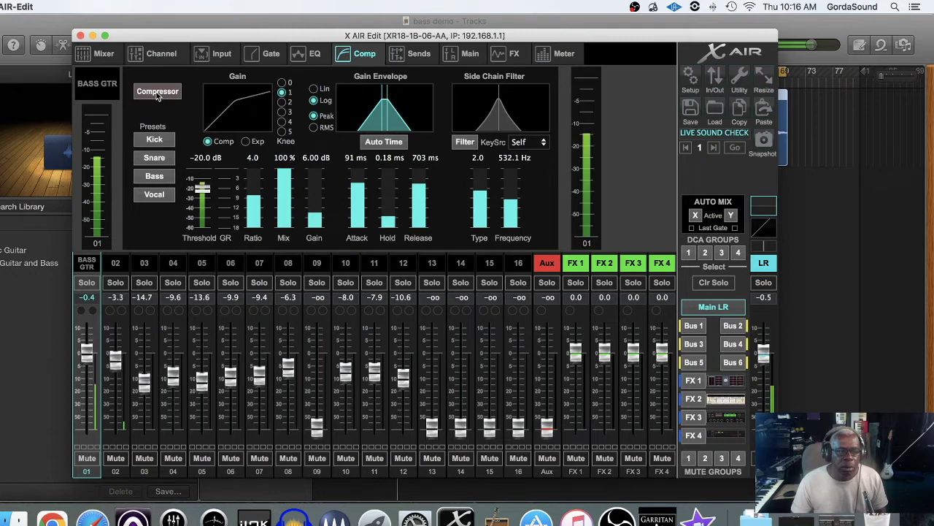
left_click(157, 97)
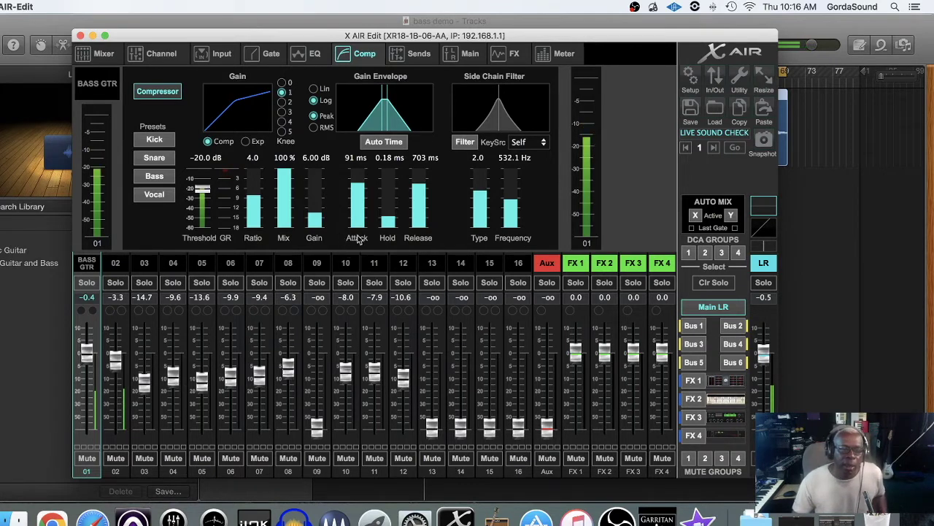
Step: Try a compressor ratio of 7.0 on the bass channel and reduce it to 2.5
mouse_move(252, 197)
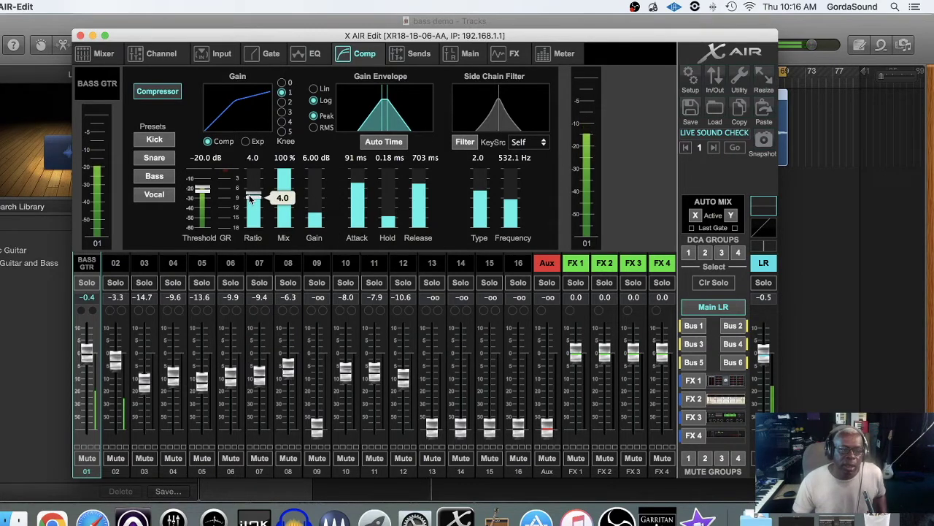
left_click_drag(252, 197, 256, 178)
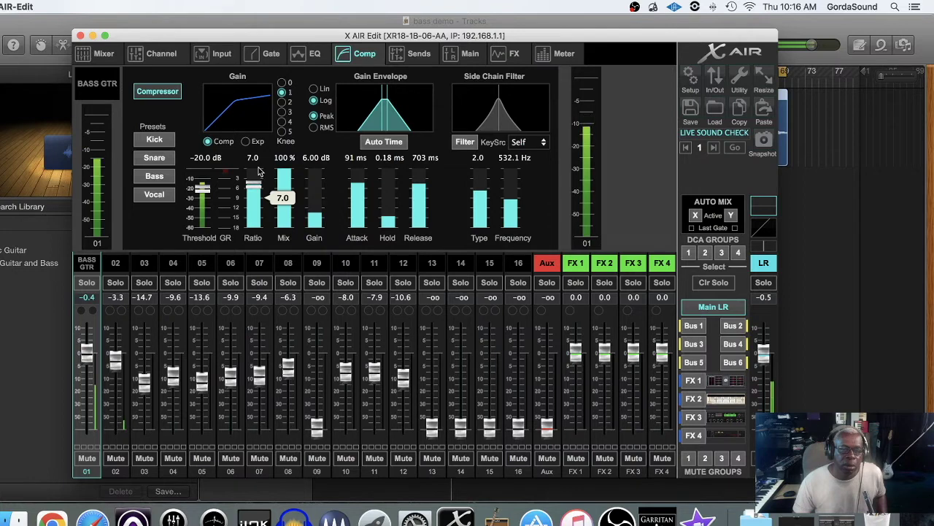
left_click_drag(257, 171, 252, 220)
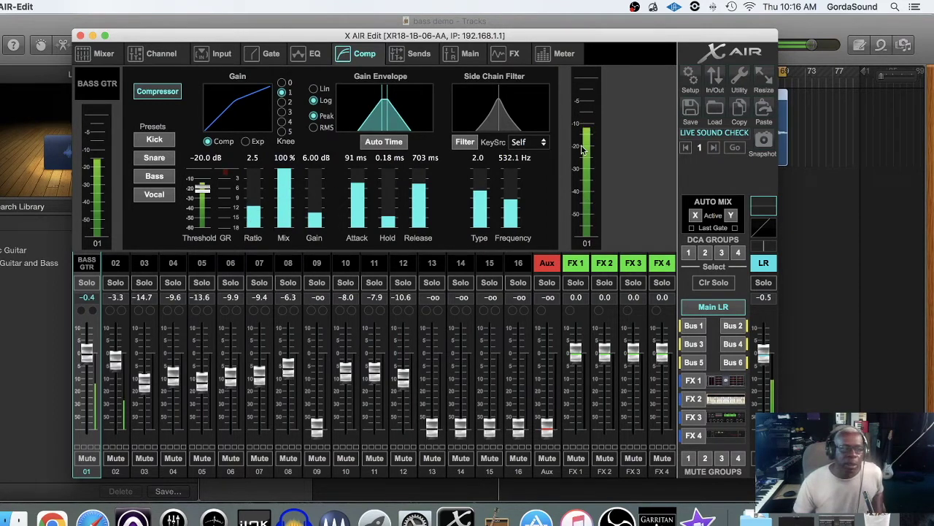
Step: Set the compressor threshold to -29.0 dB and the gain to 10.0 dB, comparing the bass with the compressor bypassed and engaged
mouse_move(315, 187)
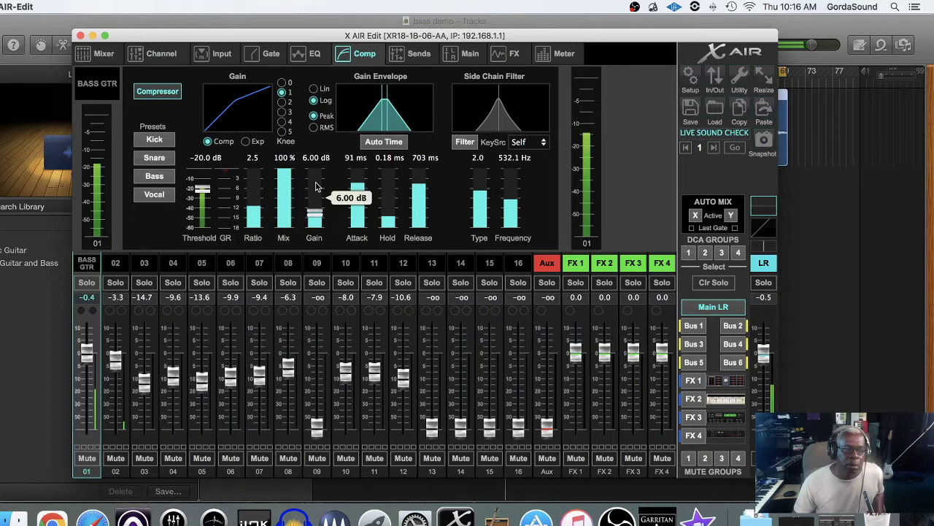
left_click_drag(204, 189, 202, 213)
left_click_drag(319, 216, 317, 190)
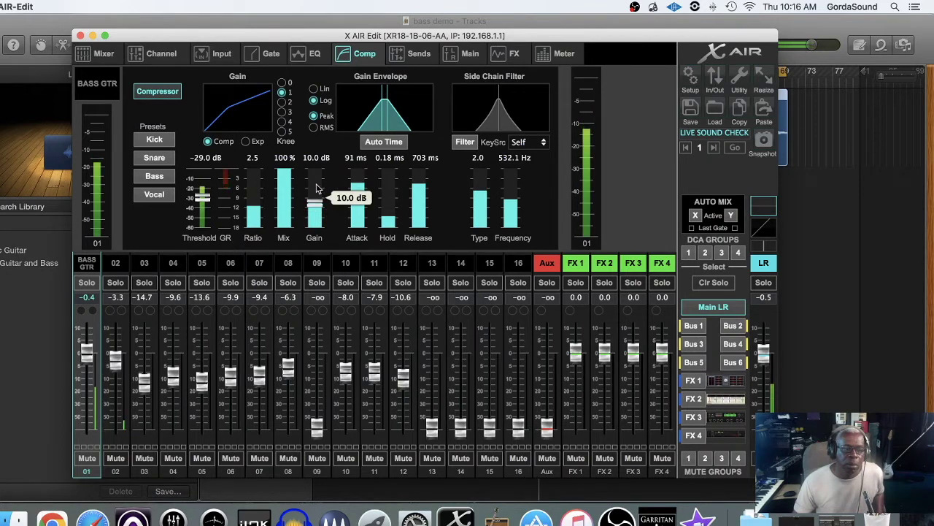
left_click(168, 96)
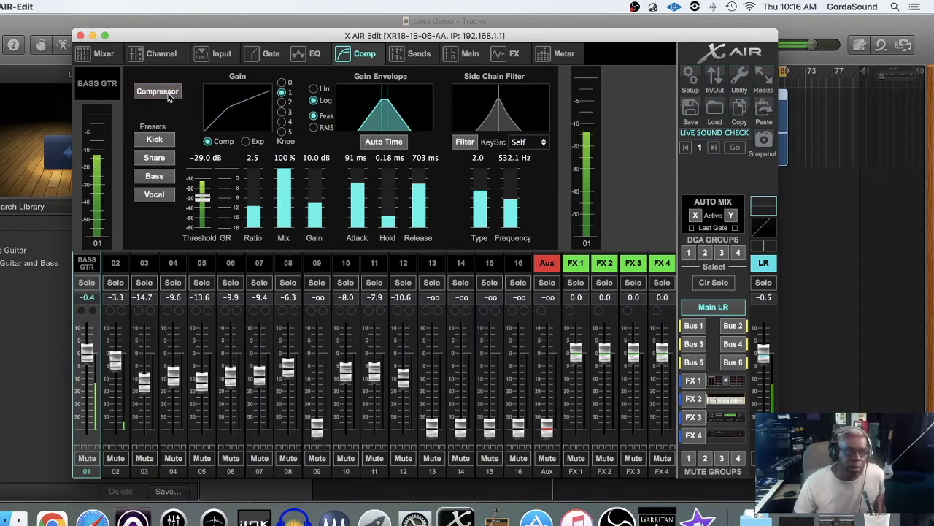
left_click(168, 96)
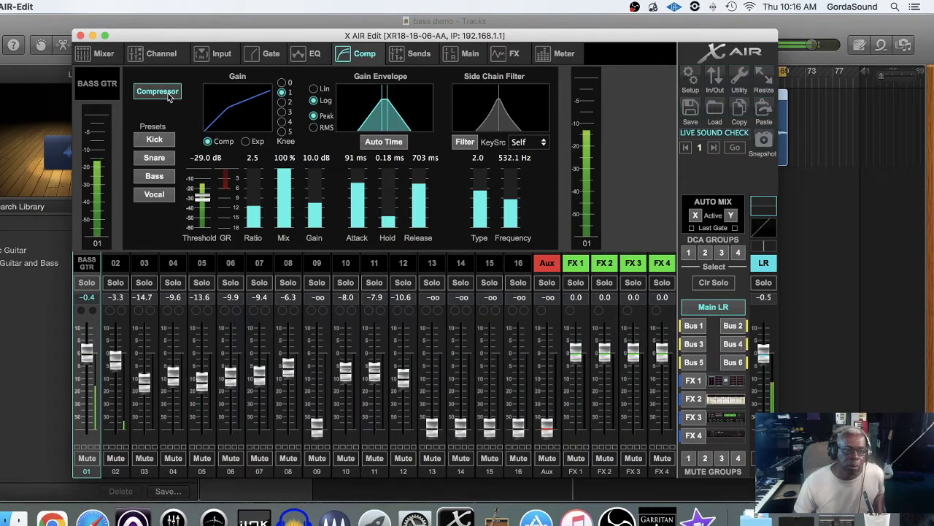
Step: Try release times of 68 ms, 1123 ms and 315 ms on the bass compressor, raising the threshold to -23.0 dB
mouse_move(422, 188)
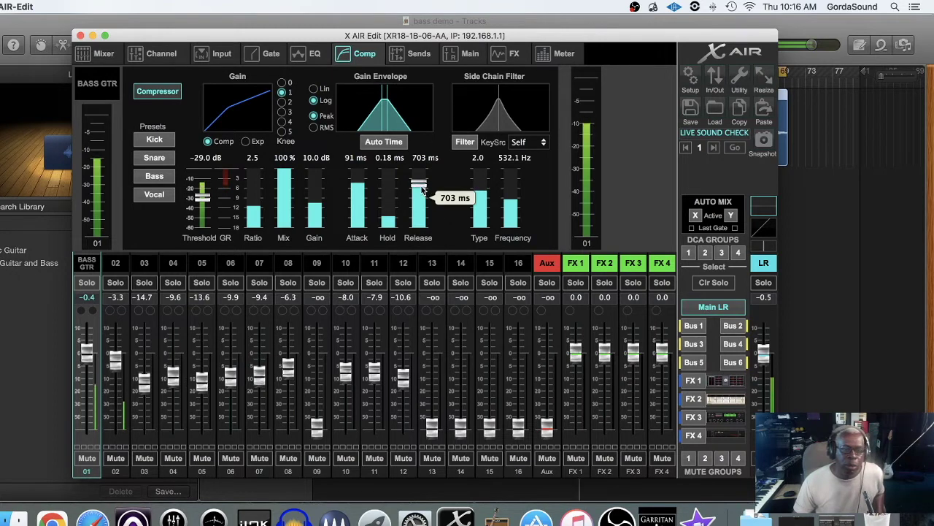
left_click_drag(422, 189, 420, 246)
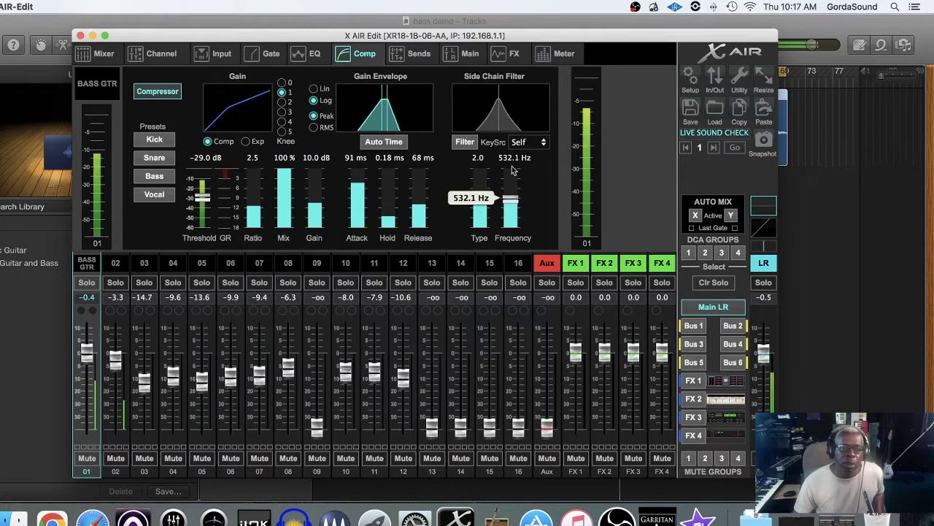
left_click_drag(418, 209, 426, 180)
left_click_drag(206, 199, 206, 187)
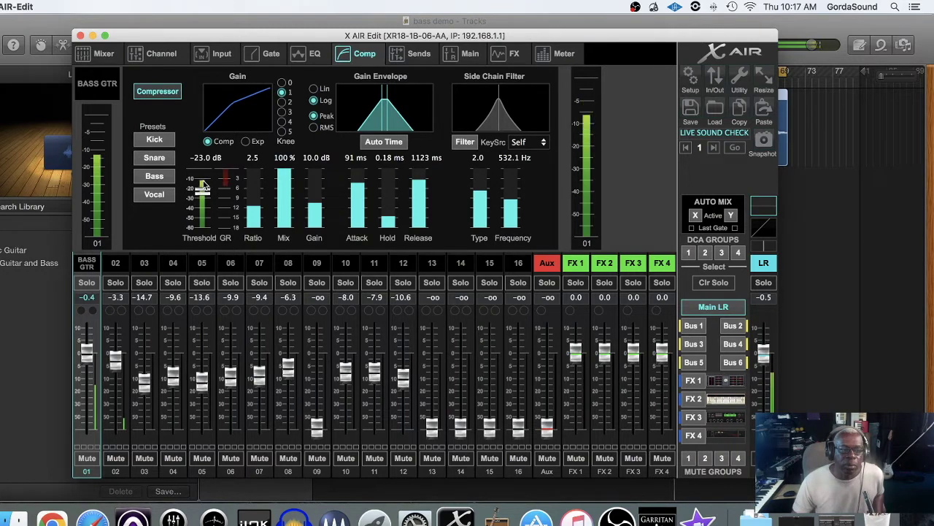
mouse_move(421, 196)
left_mouse_down()
mouse_move(420, 173)
mouse_move(418, 210)
left_mouse_up()
Step: Set the bass compressor's threshold to -30.5 dB, its ratio to 4.0 and its release time to 42 ms
mouse_move(251, 203)
left_click_drag(207, 194, 207, 213)
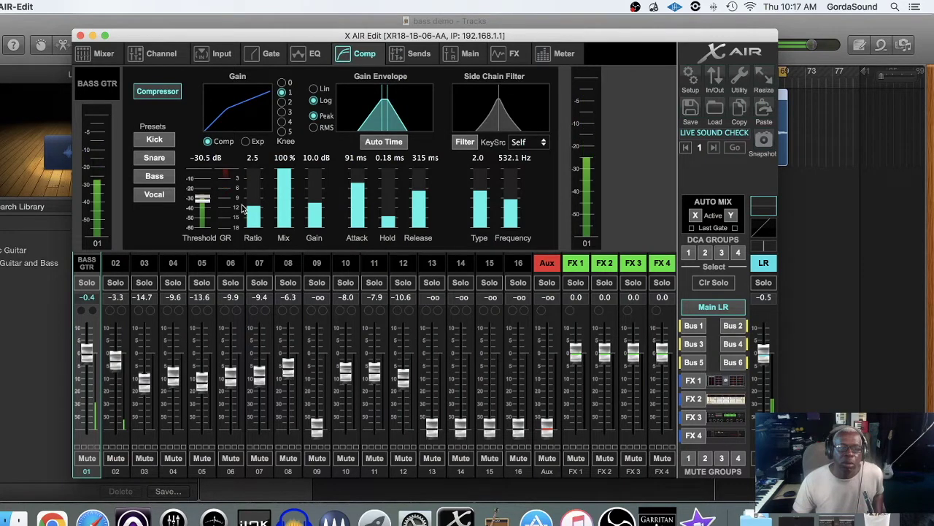
left_click_drag(253, 207, 258, 184)
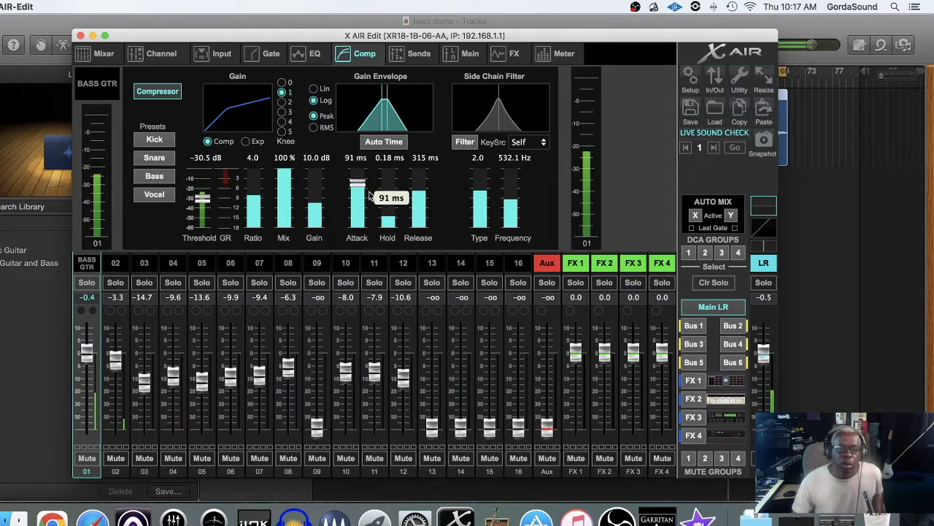
left_click_drag(418, 191, 420, 238)
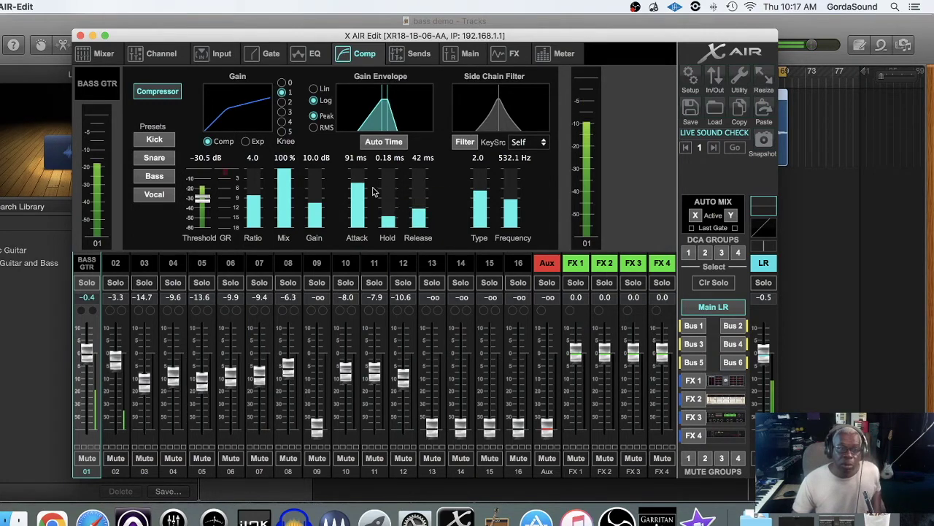
Step: Shorten the attack time to 77 ms and on to 67 ms, with the compressor gain at 9.00 dB and the threshold at -26.5 dB
mouse_move(361, 185)
left_click_drag(362, 186, 315, 213)
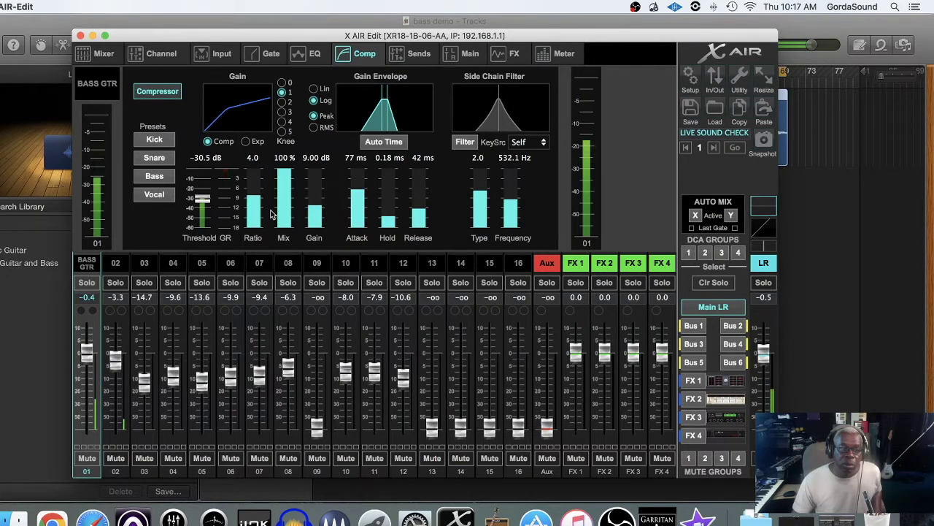
left_click_drag(206, 201, 208, 192)
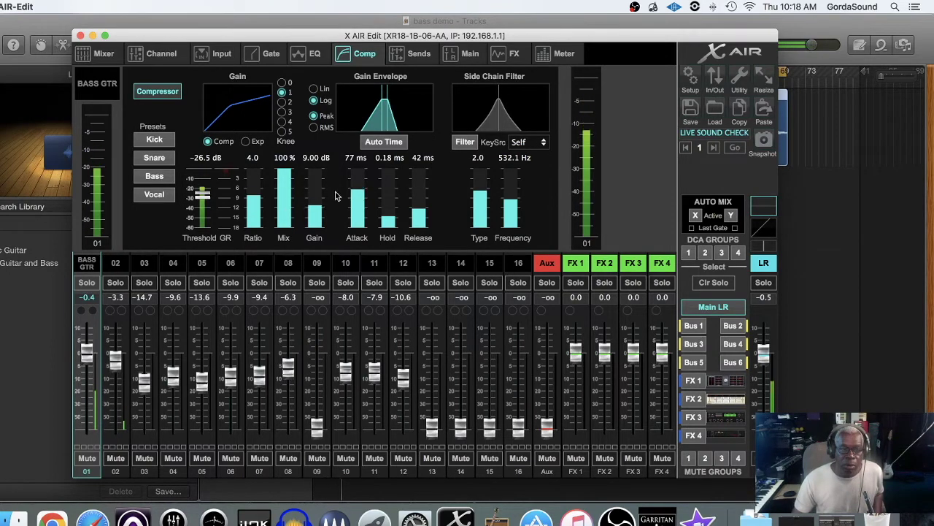
left_click_drag(357, 193, 359, 205)
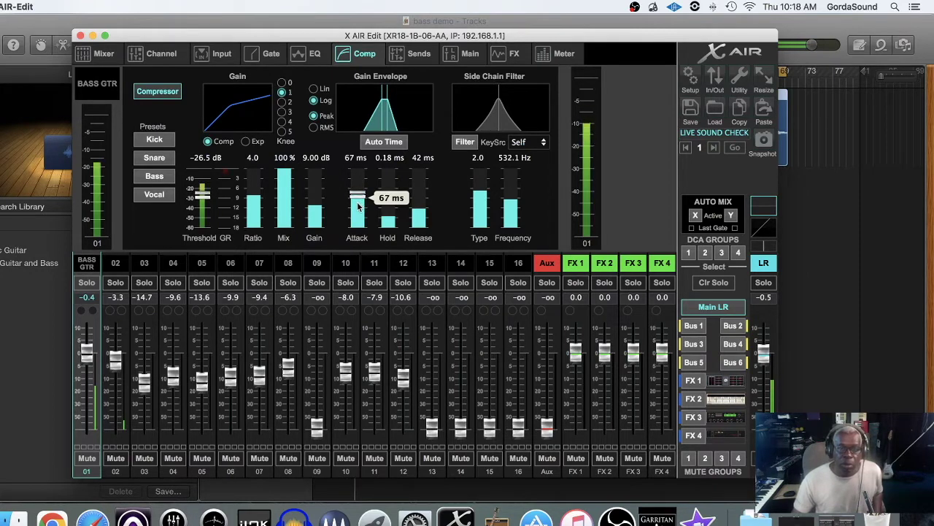
Step: Lengthen the compressor's release time to 95 ms and compare the bass with the compressor bypassed and engaged
mouse_move(381, 212)
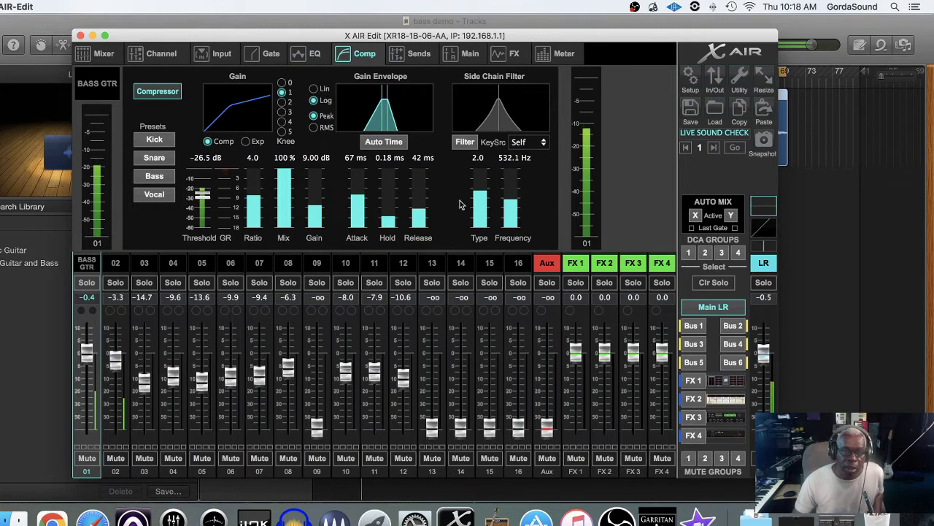
mouse_move(421, 208)
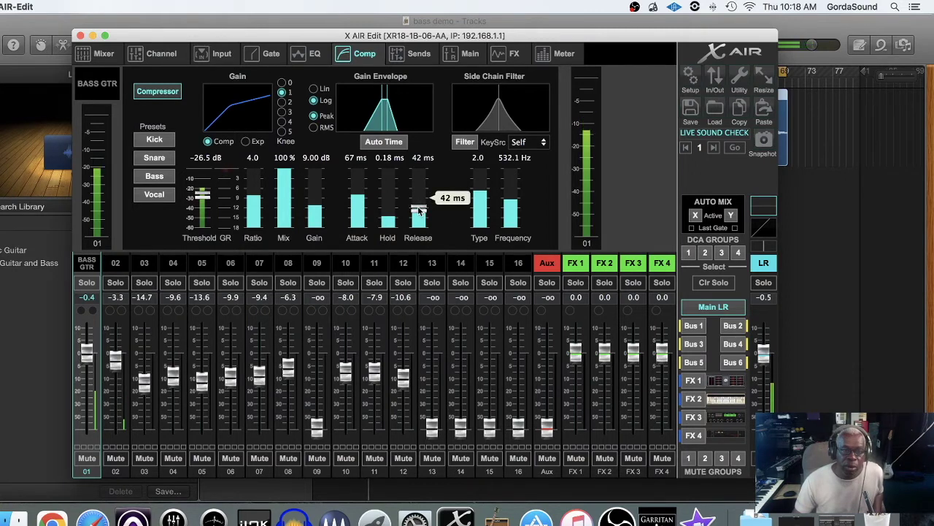
left_click_drag(419, 211, 424, 191)
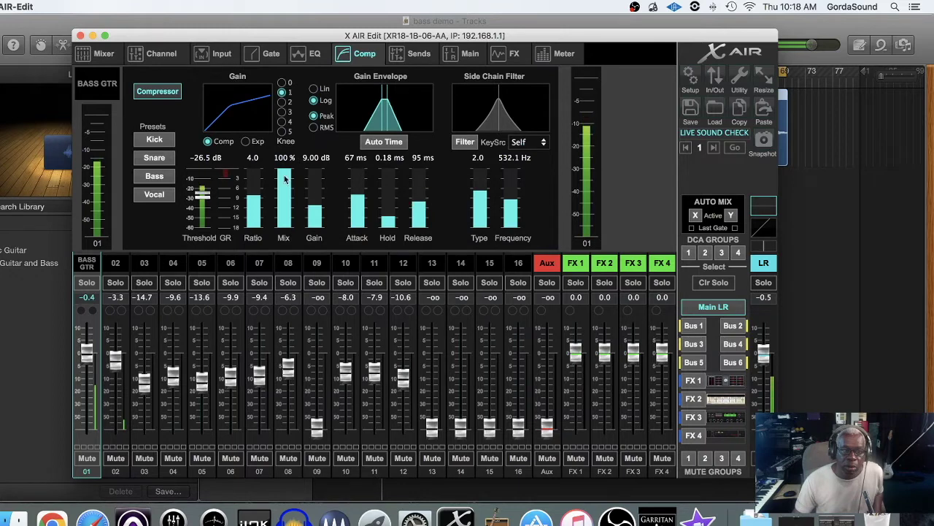
left_click(155, 97)
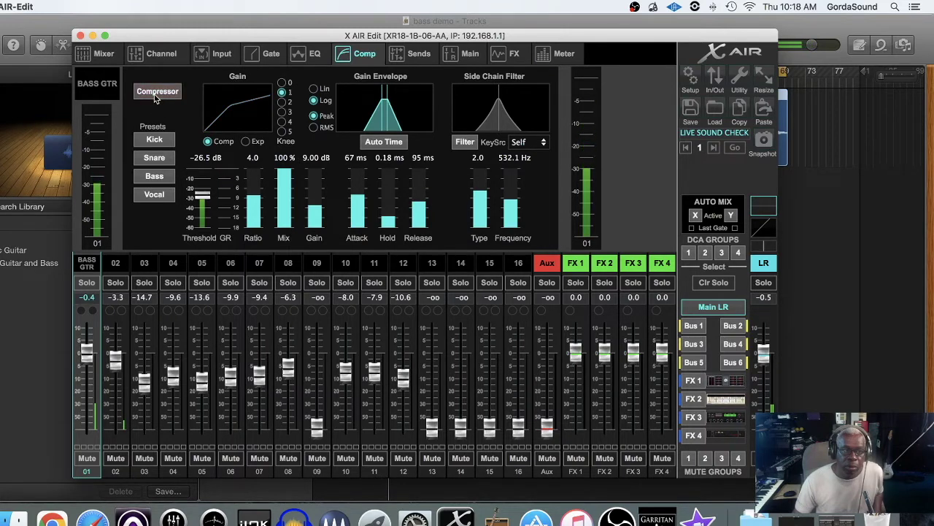
left_click(155, 97)
Step: Lower the compressor gain to 8.00 dB and compare the bypassed and compressed levels again
left_click_drag(318, 208, 317, 212)
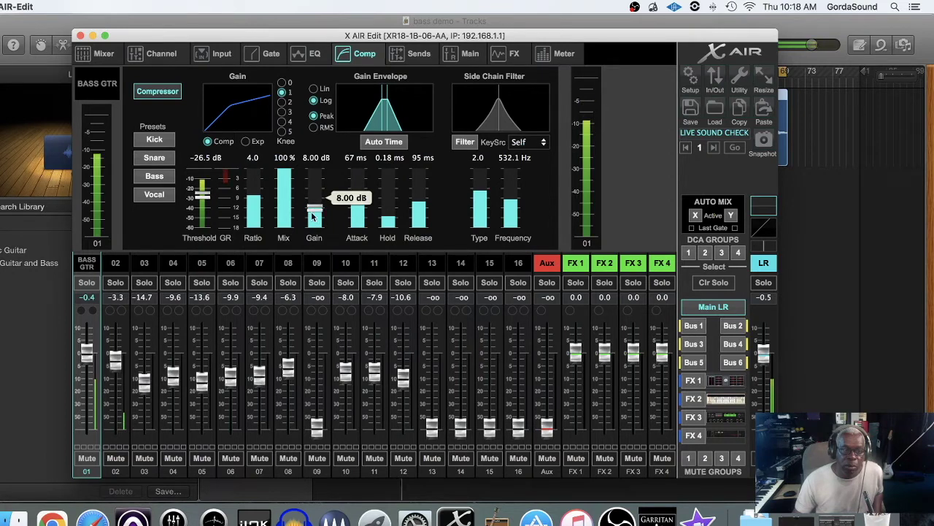
left_click(164, 95)
left_click(164, 95)
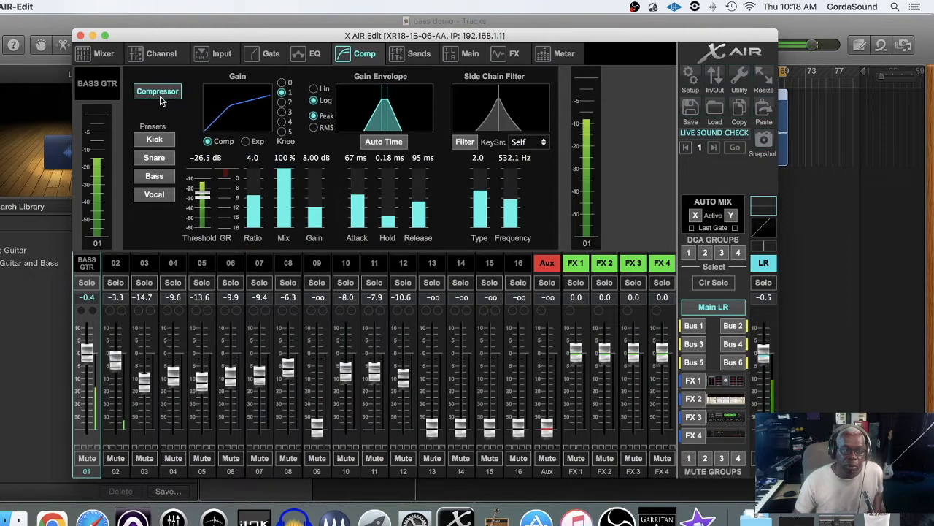
Step: Sweep the compressor threshold down to -39.0 dB and back up to -23.0 dB, and shorten the attack time to 60 ms
left_click_drag(203, 199, 199, 231)
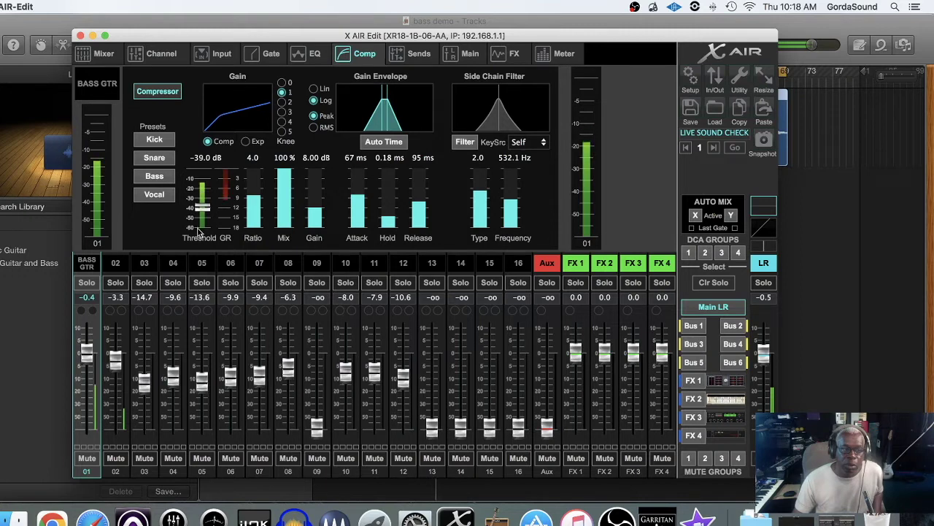
left_click_drag(199, 232, 216, 191)
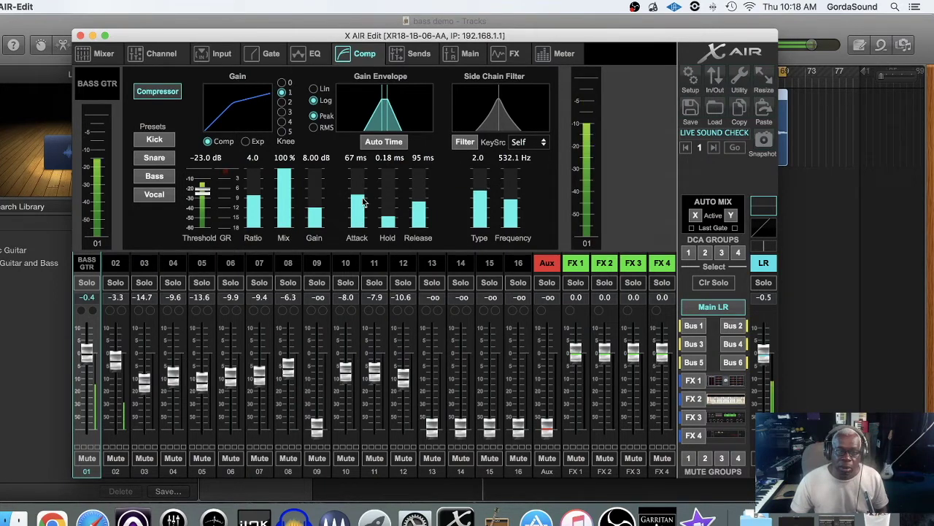
mouse_move(360, 201)
scroll(360, 201, "down", 1)
scroll(361, 204, "down", 1)
scroll(360, 206, "down", 1)
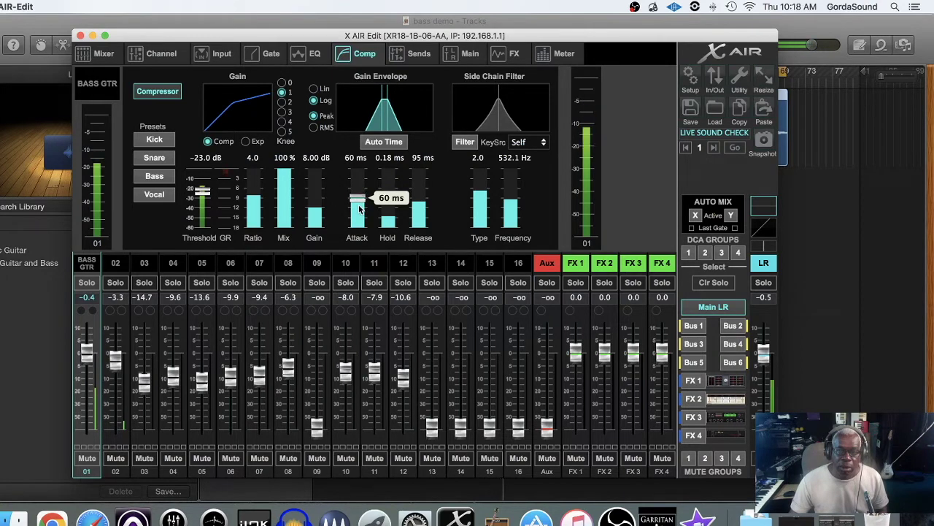
Step: Lengthen the bass compressor's release time to 276 ms
scroll(420, 205, "up", 10)
scroll(422, 199, "up", 8)
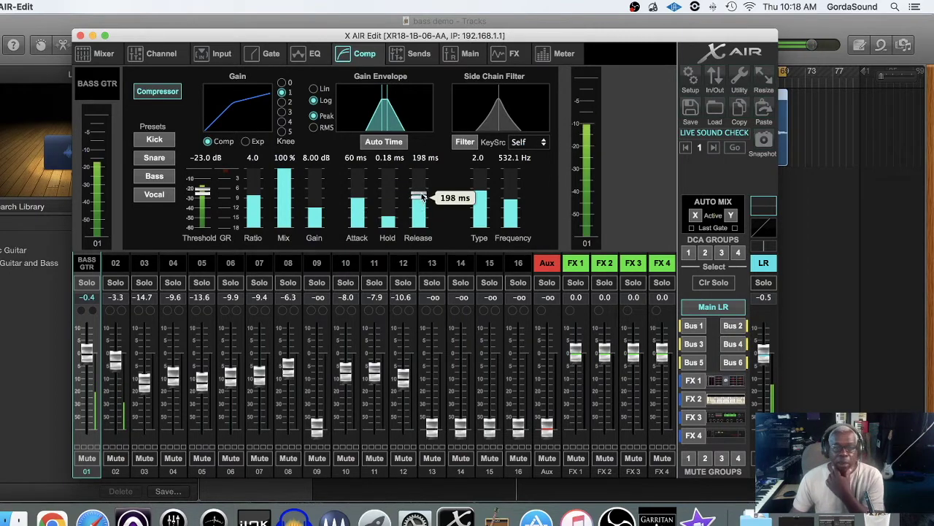
left_click_drag(428, 188, 427, 189)
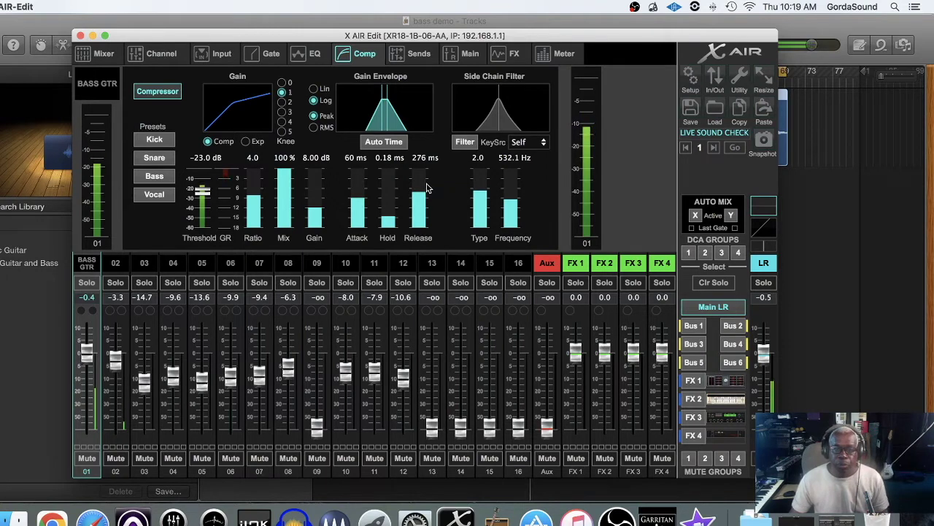
Step: Raise the compressor gain to 10.0 dB and lower the threshold to -24.5 dB
mouse_move(413, 192)
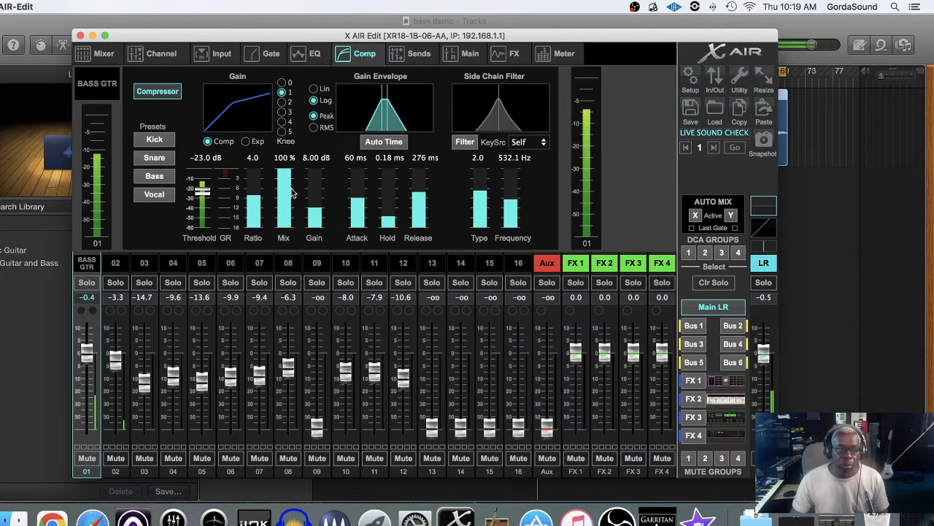
scroll(207, 193, "down", 1)
mouse_move(317, 210)
scroll(317, 210, "up", 1)
scroll(318, 209, "up", 3)
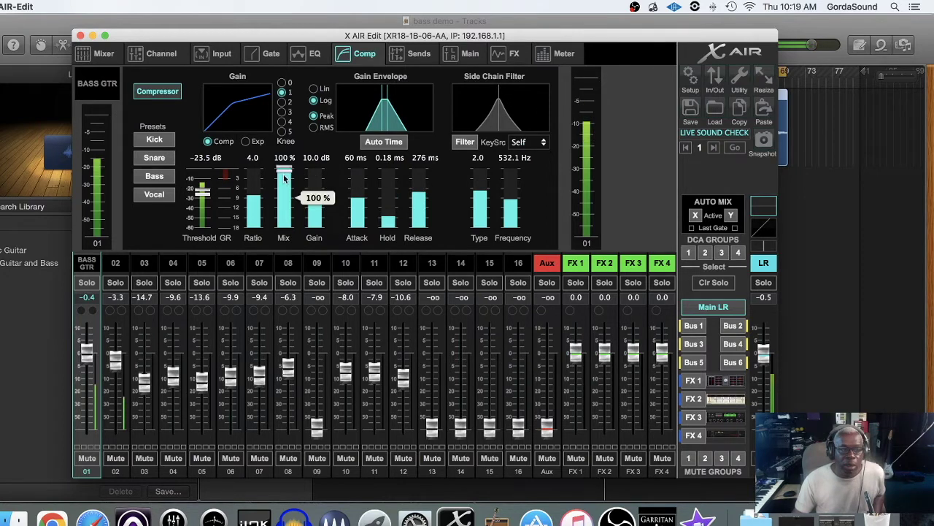
left_click_drag(205, 192, 207, 196)
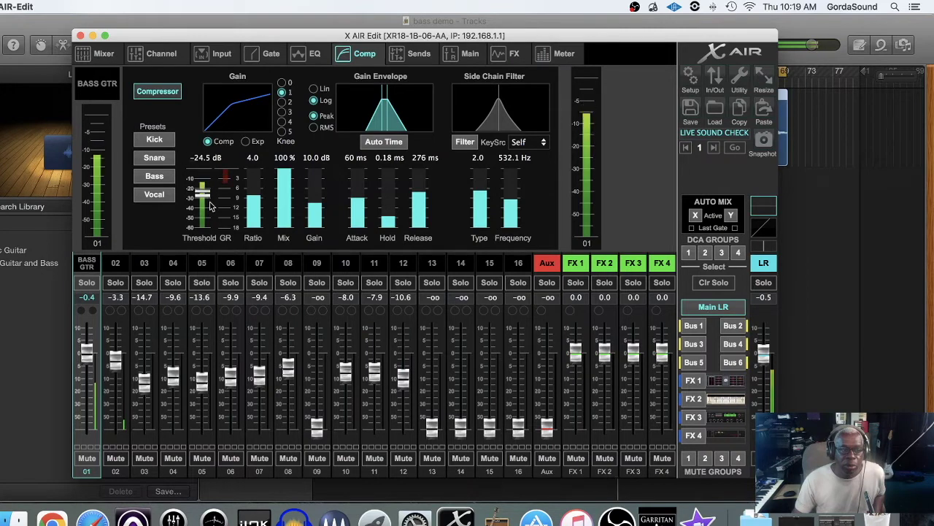
Step: Compare the bypassed and compressed bass, and set the compressor's attack to 54 ms and hold to 0.71 ms
left_click(174, 93)
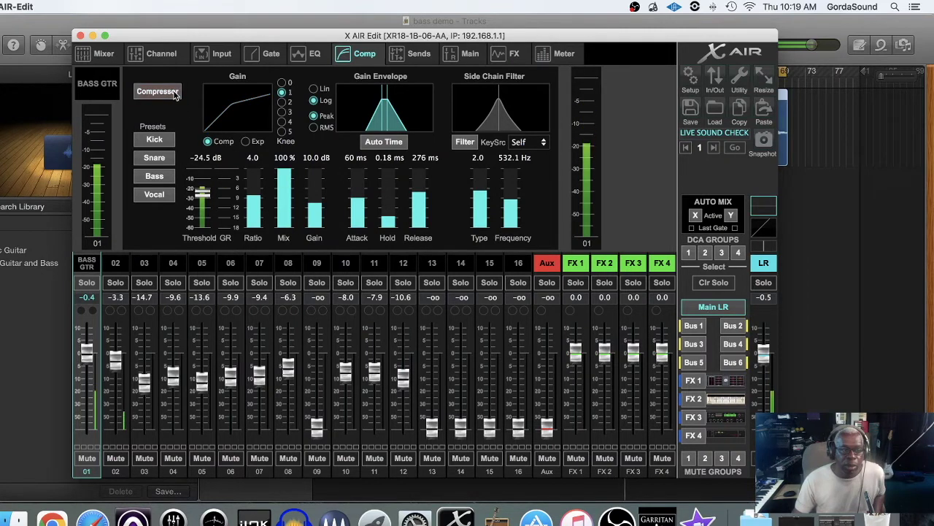
left_click(175, 95)
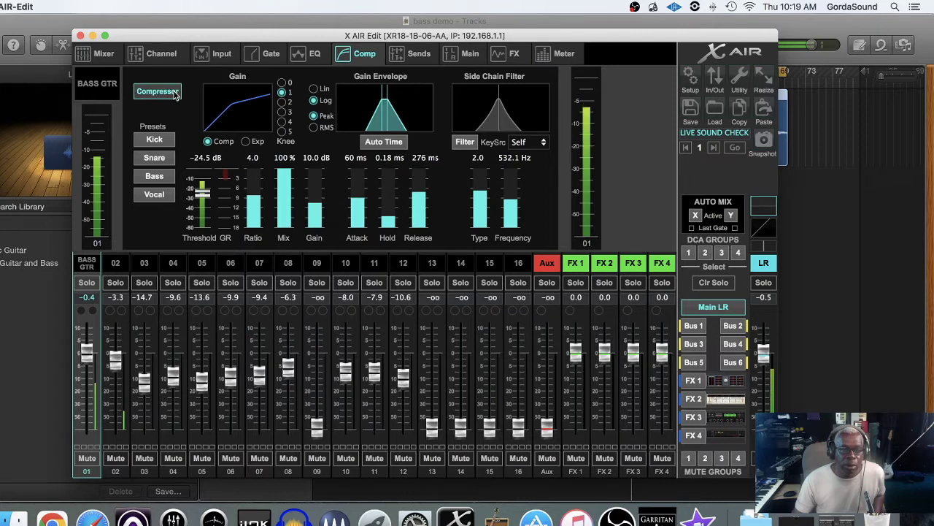
mouse_move(265, 191)
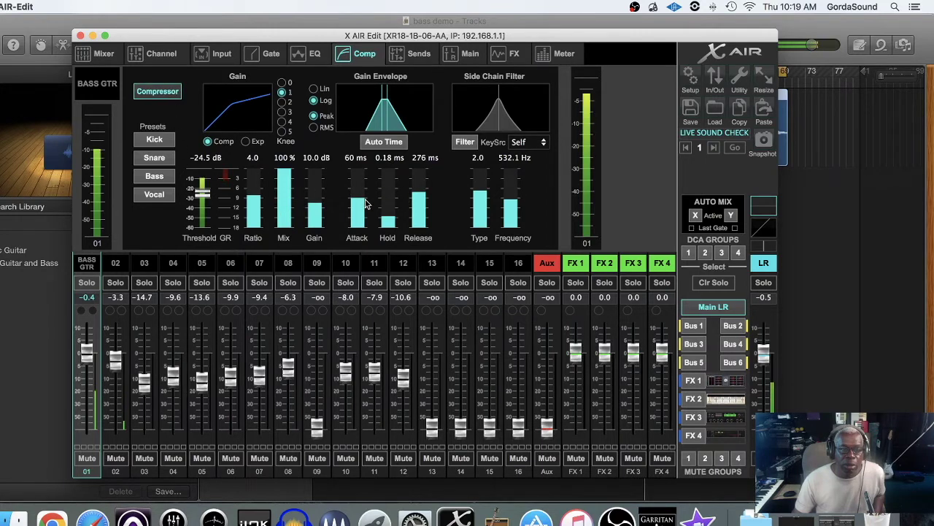
left_click_drag(366, 203, 392, 201)
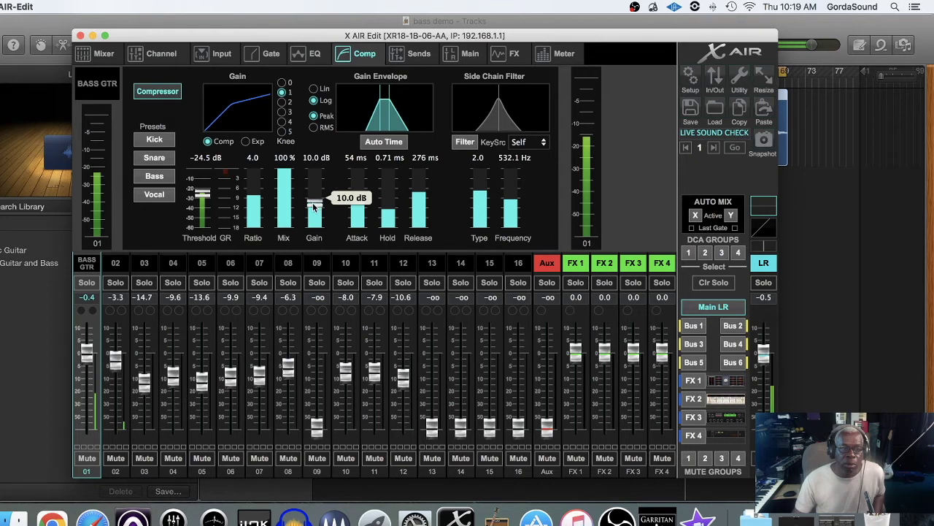
Step: Lower the compressor gain to 9.50 dB and compare the bass with compression bypassed and engaged
left_click_drag(314, 206, 311, 209)
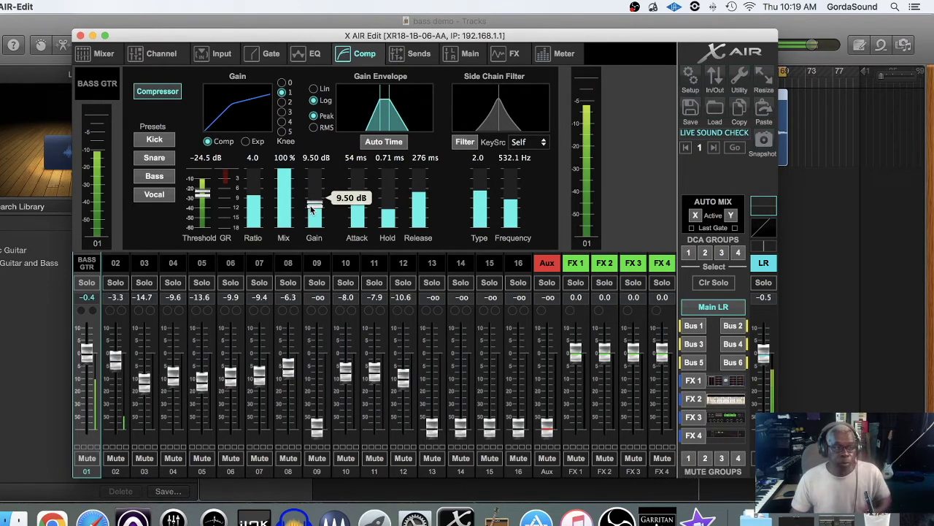
left_click(159, 92)
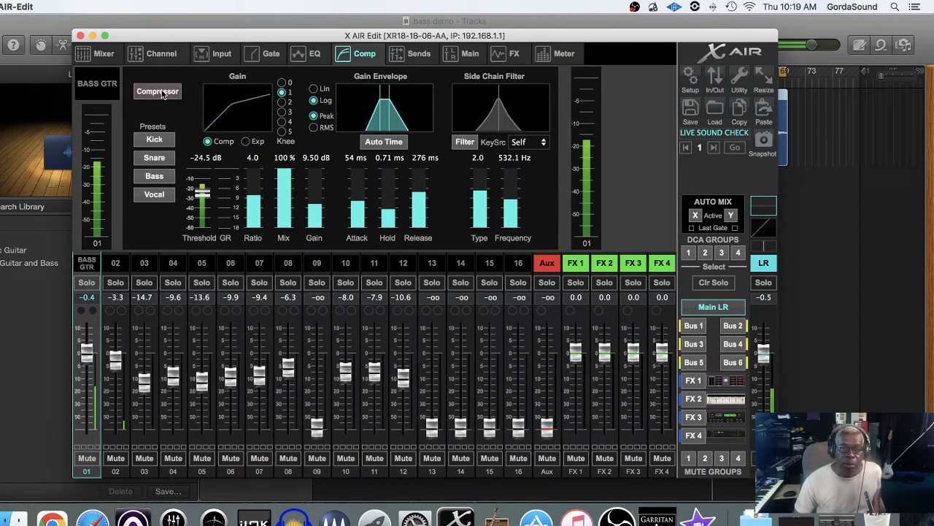
left_click(159, 92)
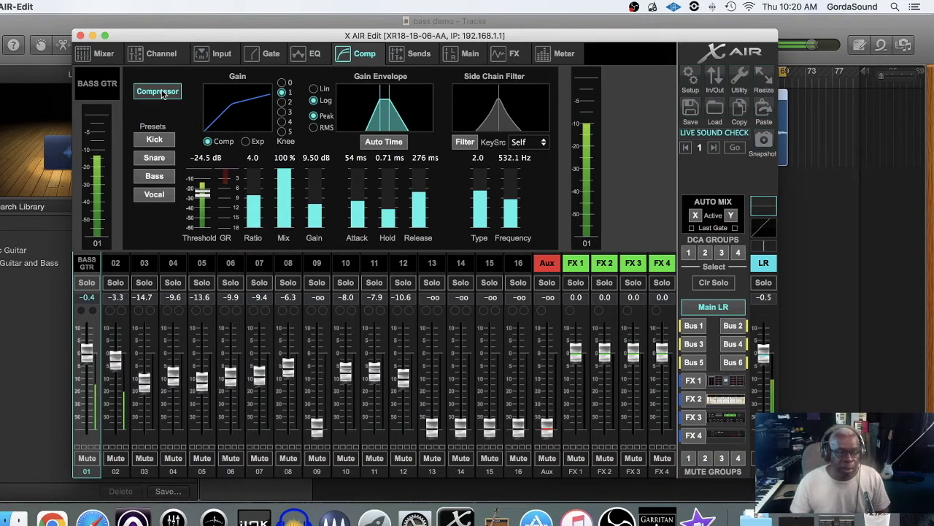
Step: Mute the bass guitar channel, unmute it to hear the compressed bass again, and leave it muted
left_click(86, 459)
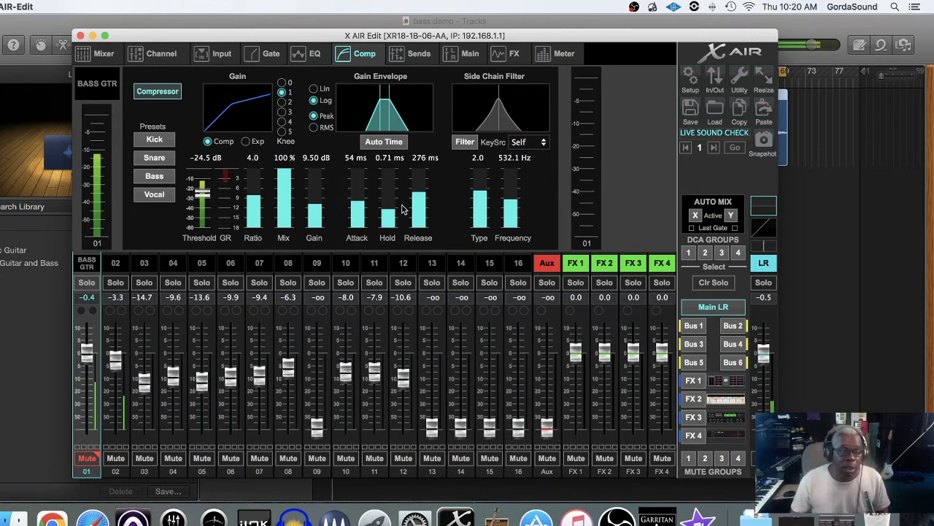
mouse_move(253, 195)
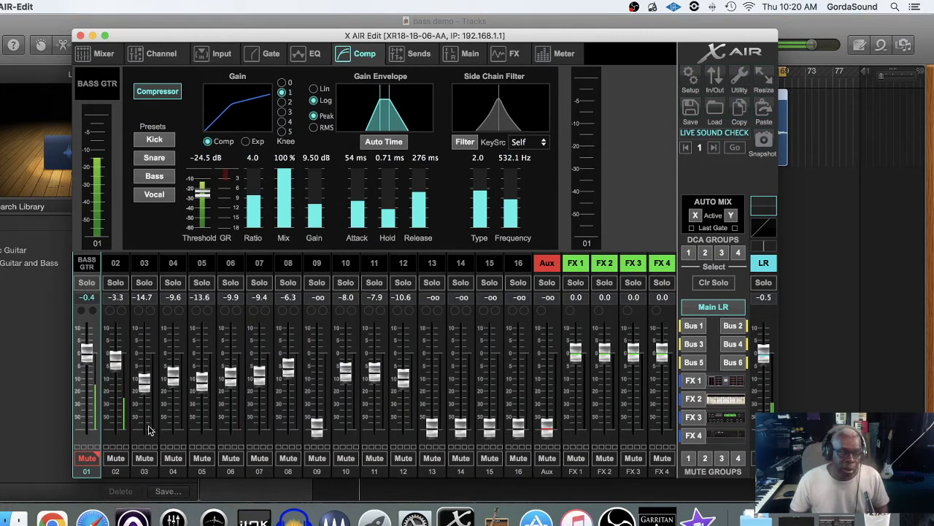
left_click(87, 459)
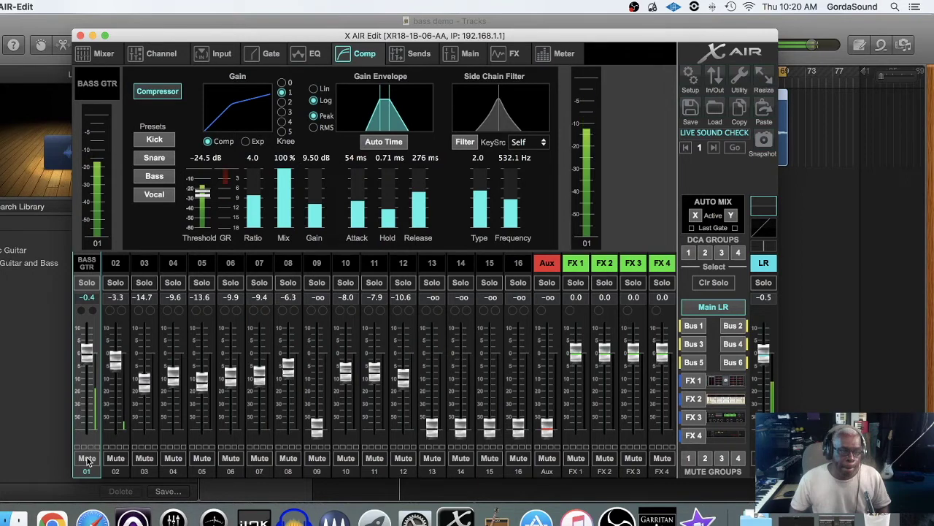
left_click(87, 459)
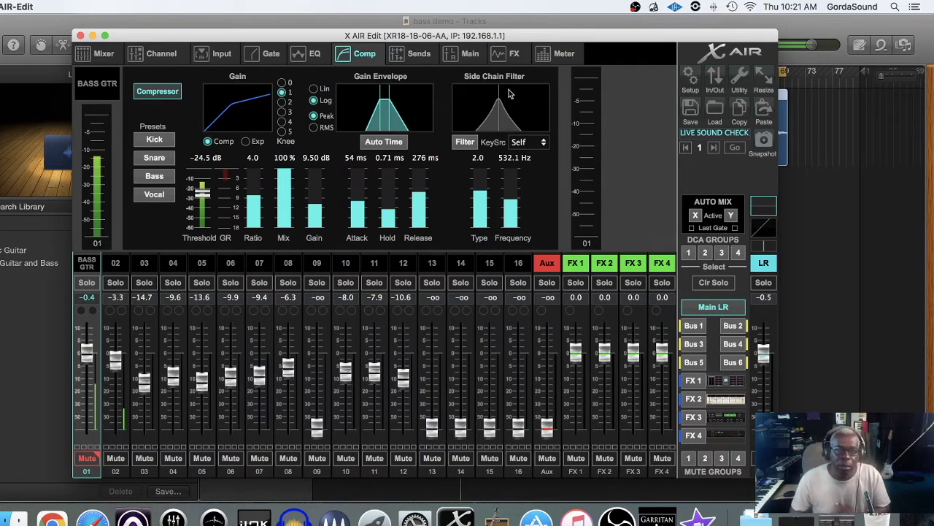
Step: Review the mixer's effects rack and the bass channel's overview, equalizer and noise gate settings, and return to its compressor settings
left_click(507, 55)
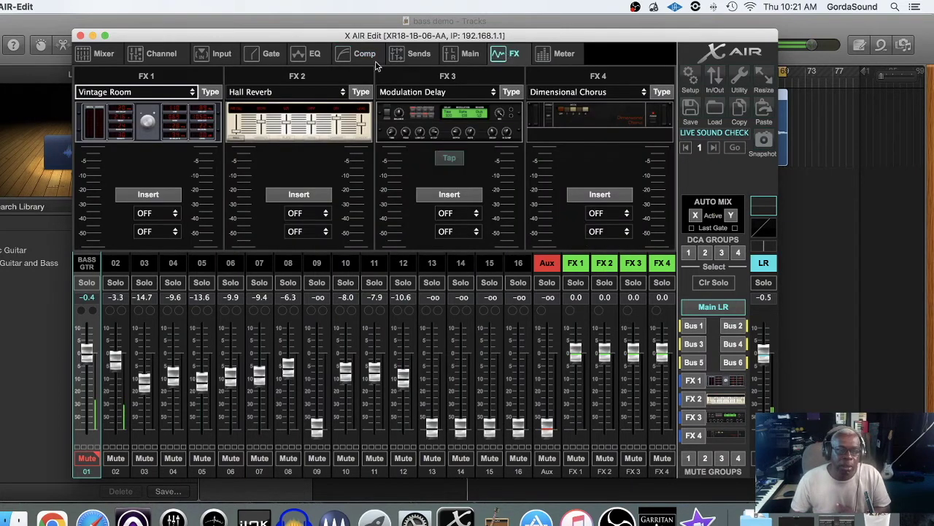
left_click(169, 59)
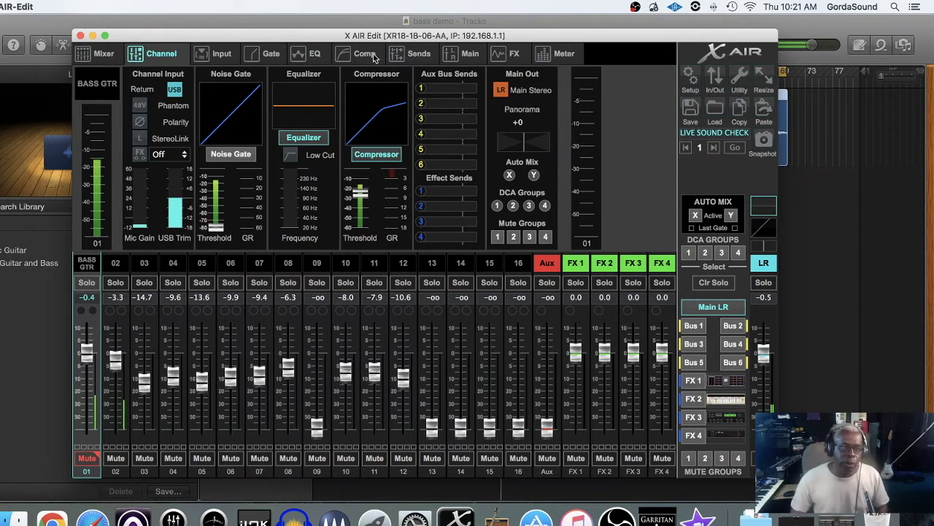
left_click(303, 55)
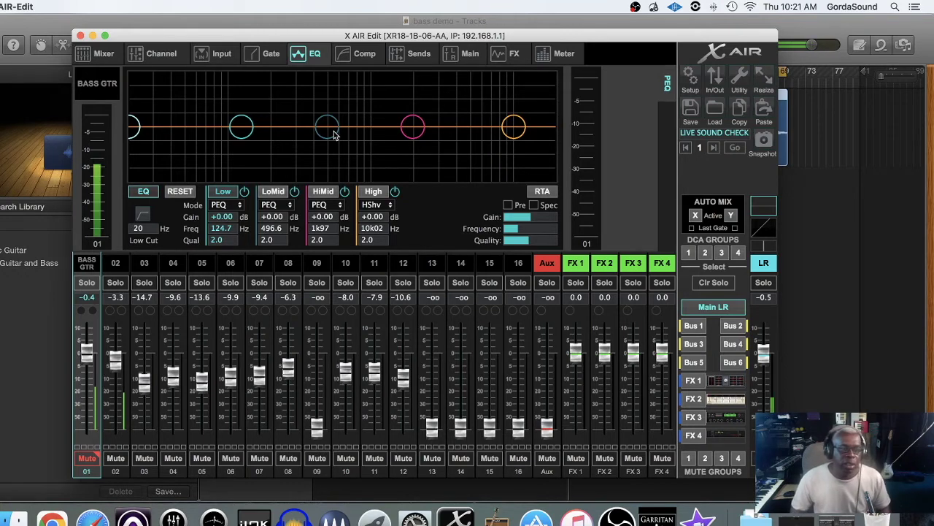
left_click(355, 57)
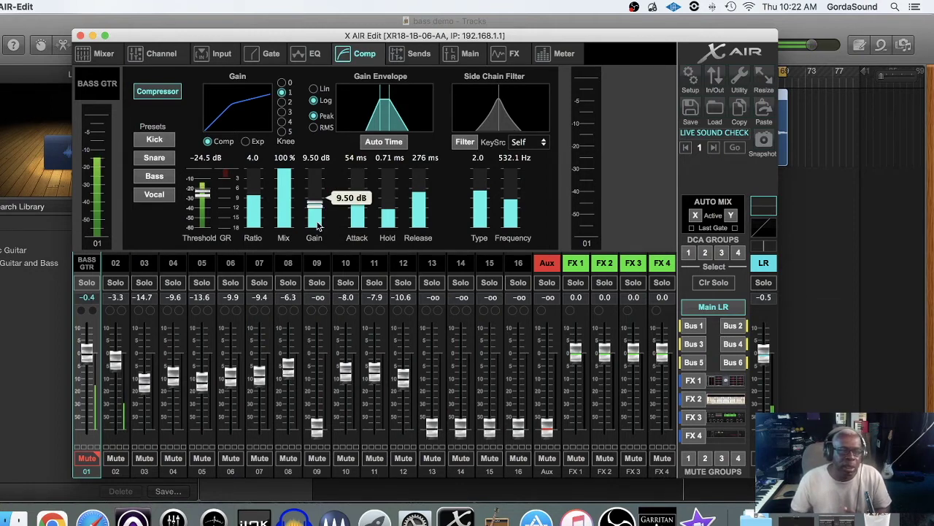
mouse_move(501, 220)
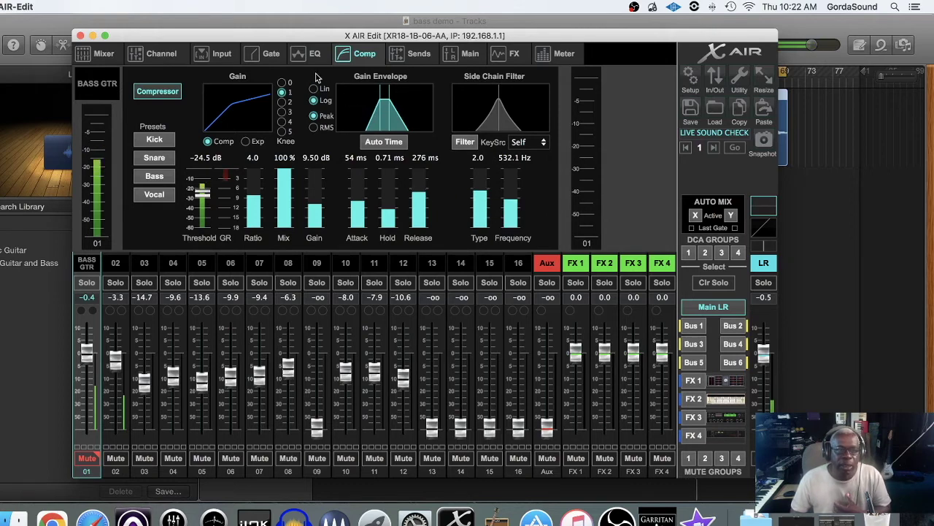
left_click(270, 55)
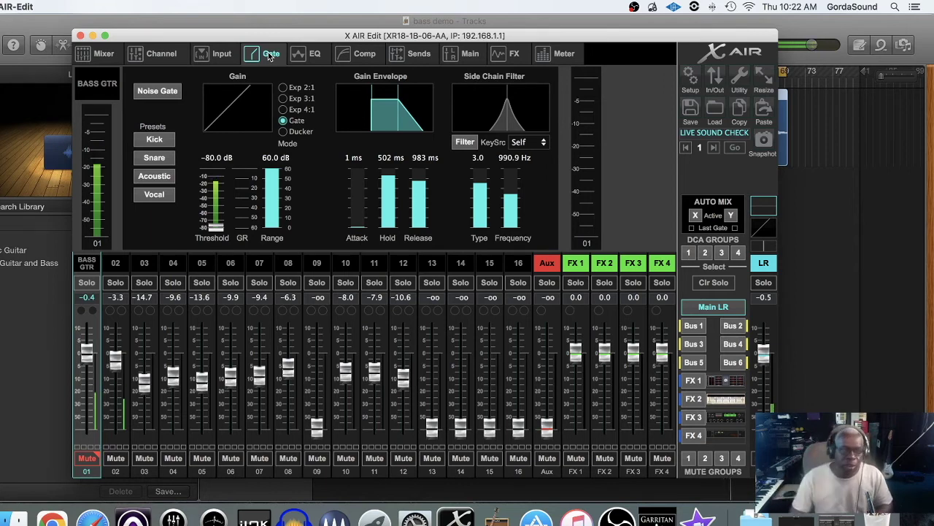
left_click(363, 55)
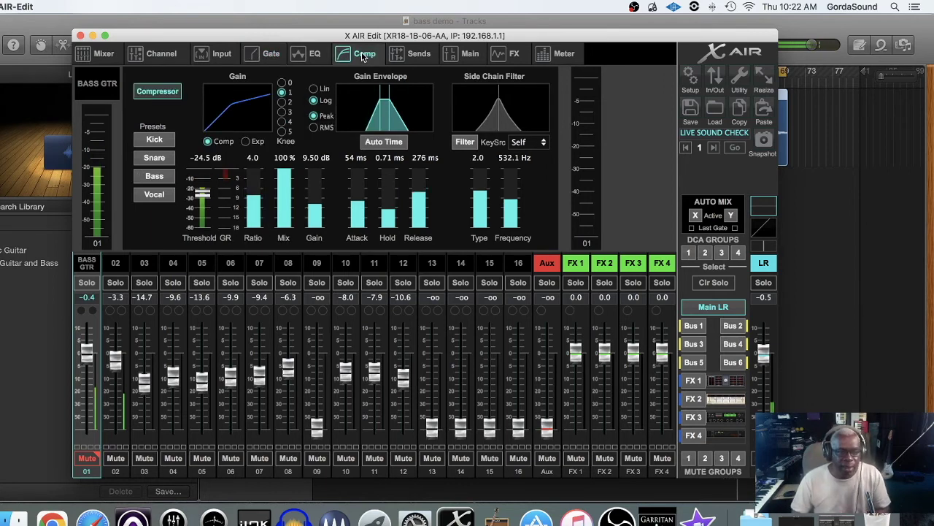